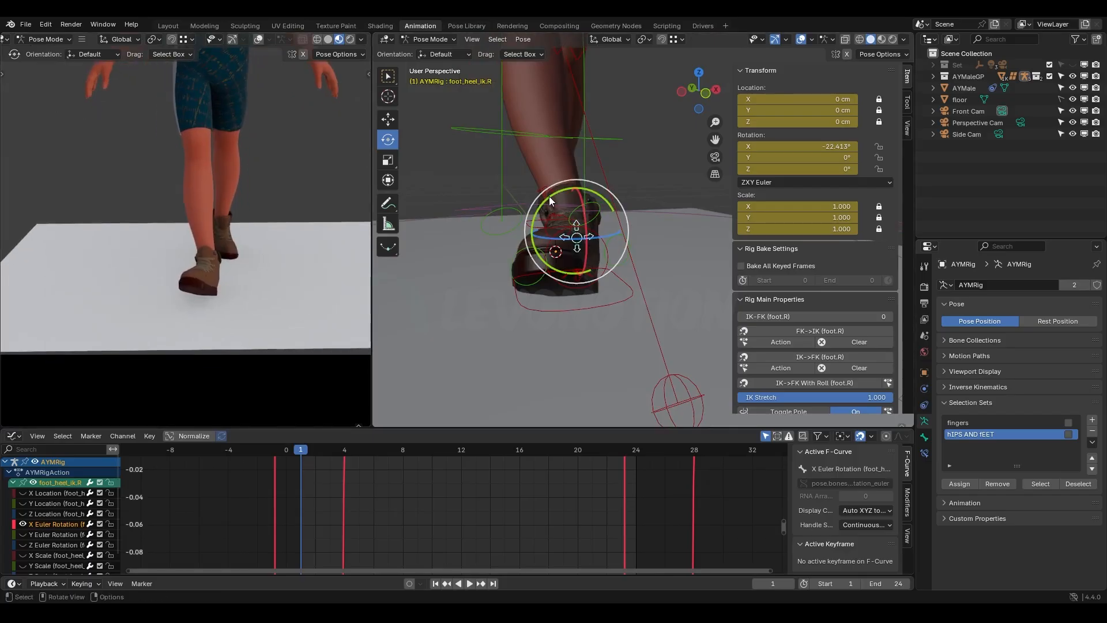
# Step: Set the right heel control's Y rotation to -19° at frame 1 and keyframe it
pyautogui.moveTo(549, 196); pyautogui.dragTo(581, 225, button='middle')
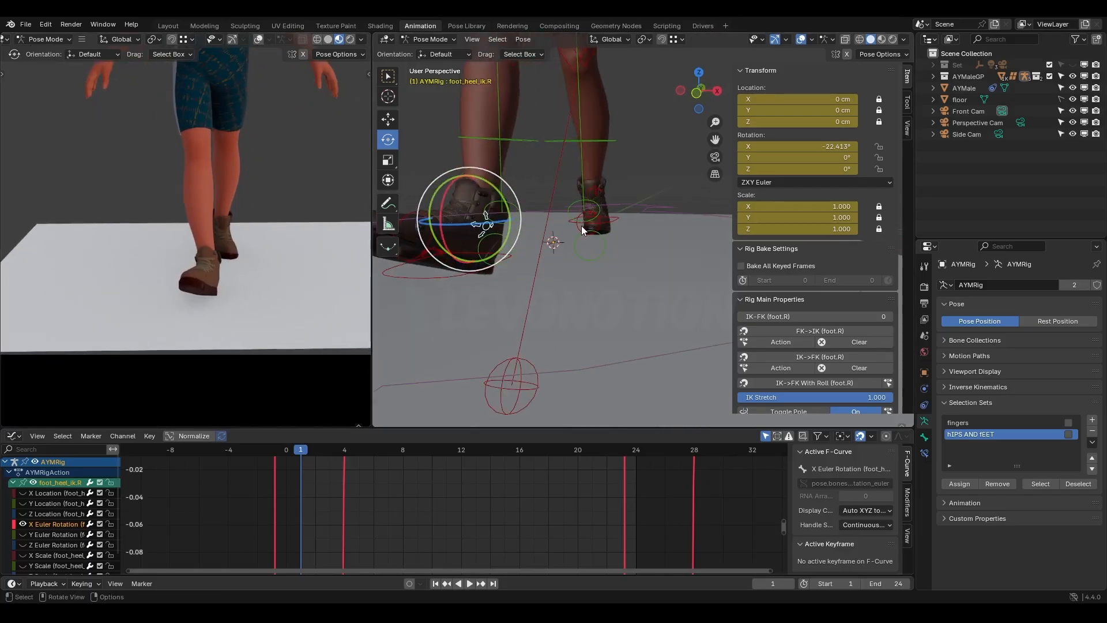
pyautogui.scroll(3, 572, 207)
pyautogui.moveTo(651, 148); pyautogui.dragTo(677, 144, button='middle')
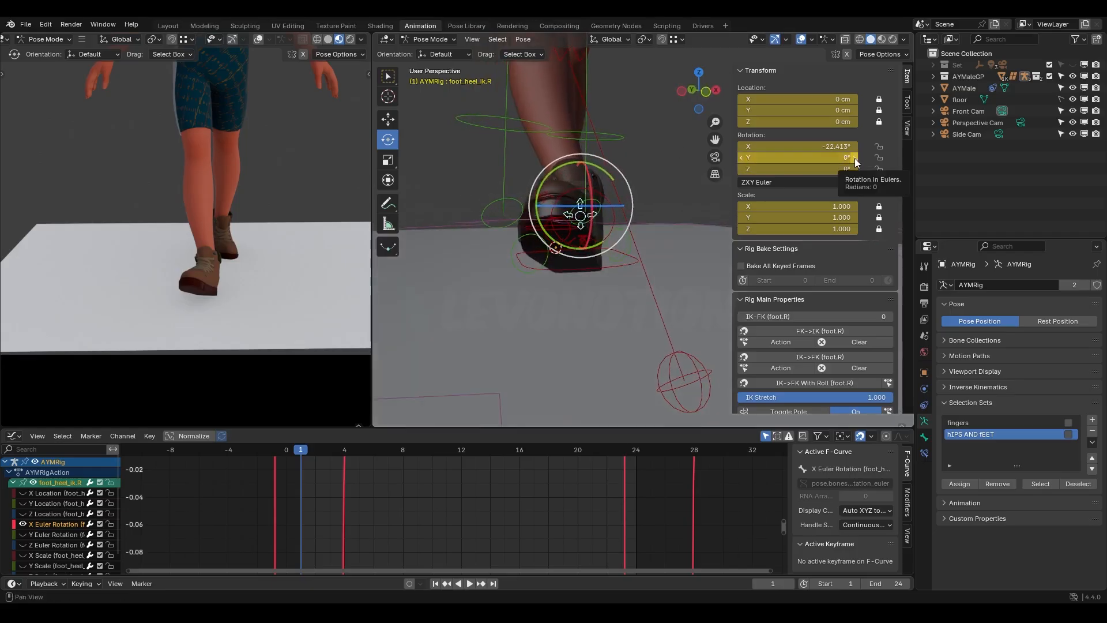
pyautogui.moveTo(854, 158); pyautogui.dragTo(821, 157)
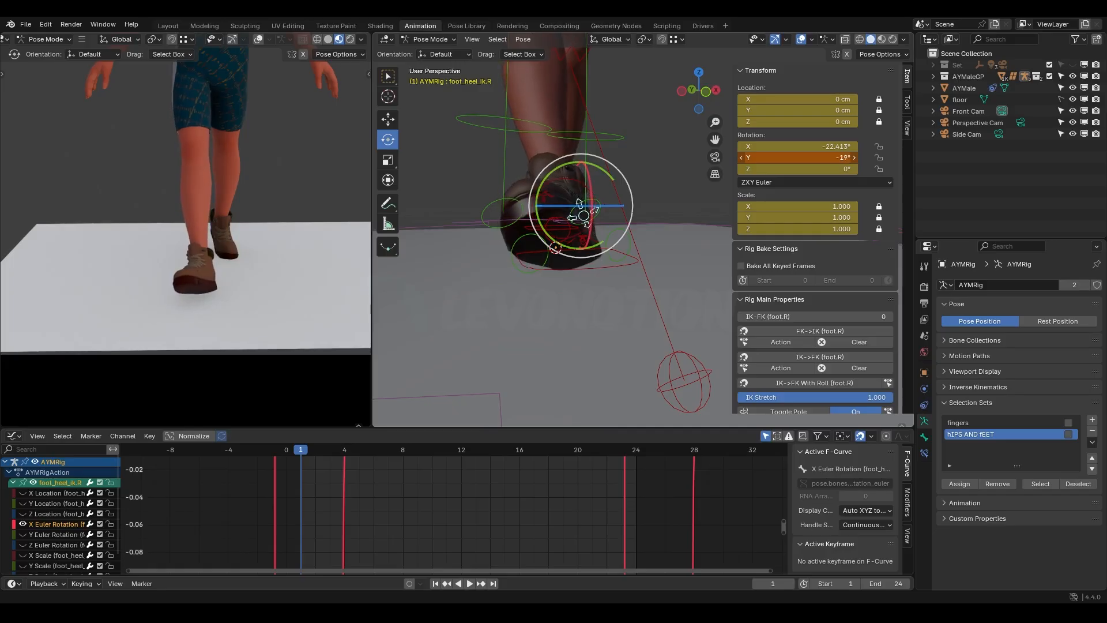
pyautogui.moveTo(821, 156); pyautogui.dragTo(821, 157)
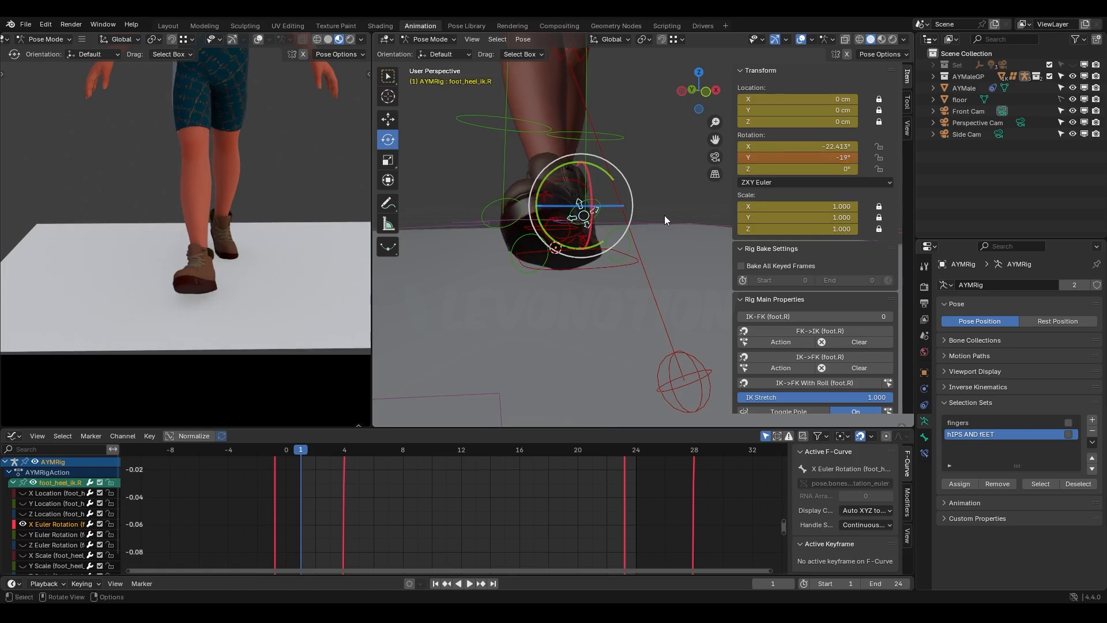
pyautogui.press('i')
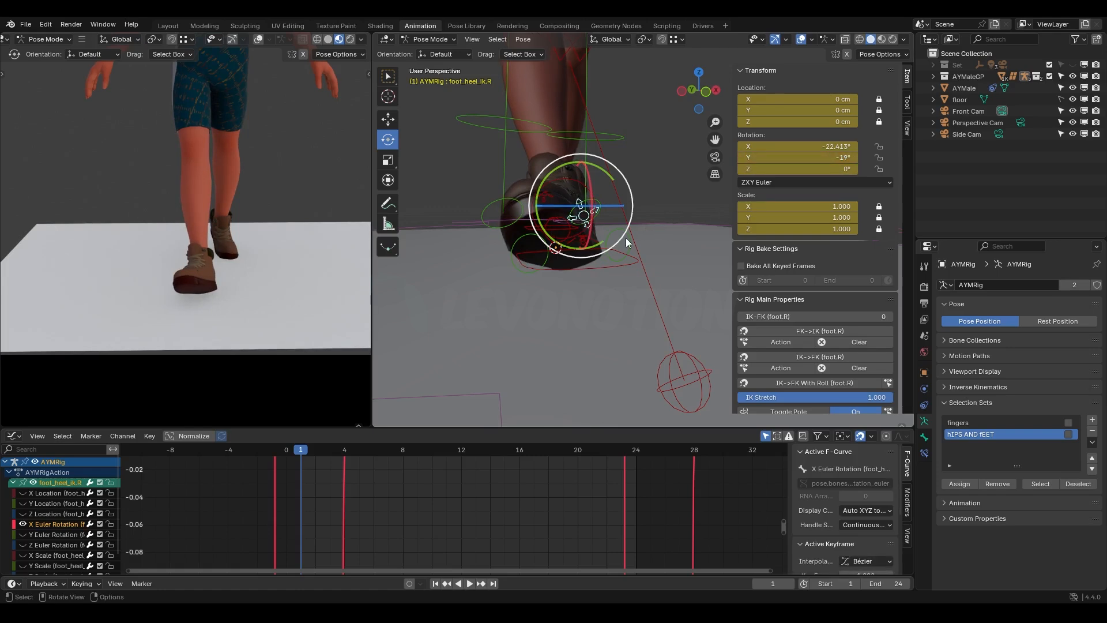
# Step: Isolate the right heel control's Y Euler Rotation curve and fit it in the graph
pyautogui.click(61, 534)
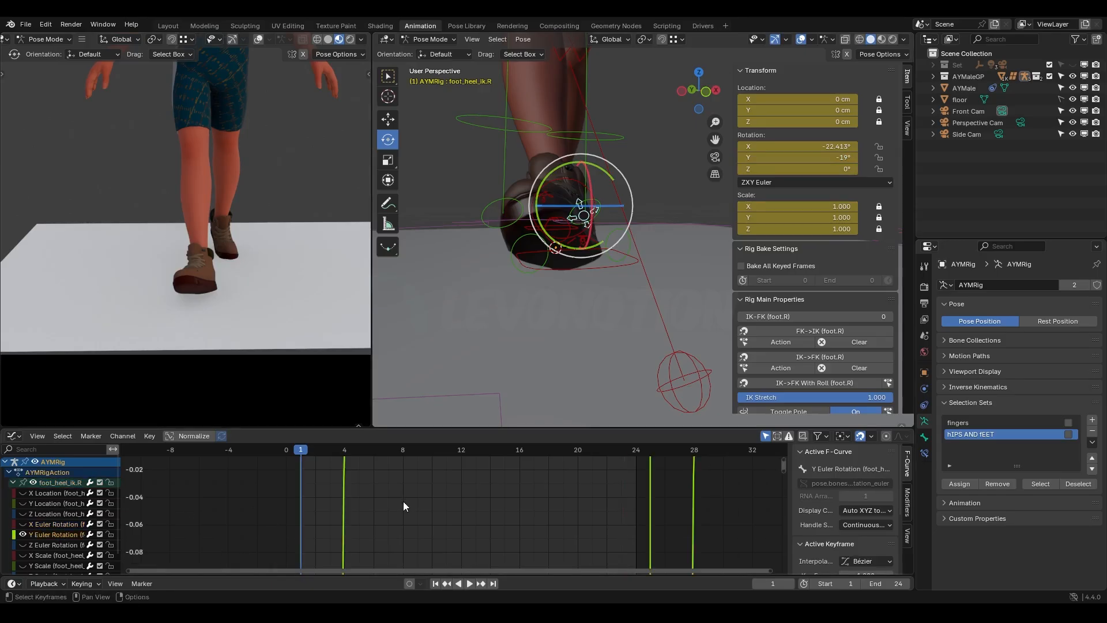
pyautogui.press('Home')
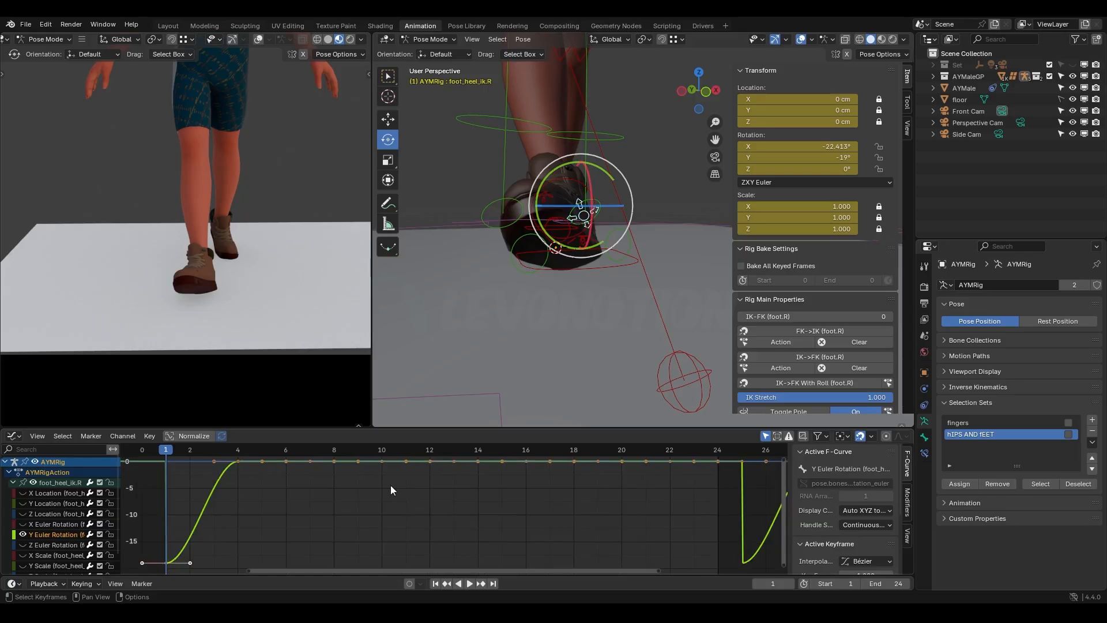
pyautogui.moveTo(390, 486); pyautogui.dragTo(479, 467, button='middle')
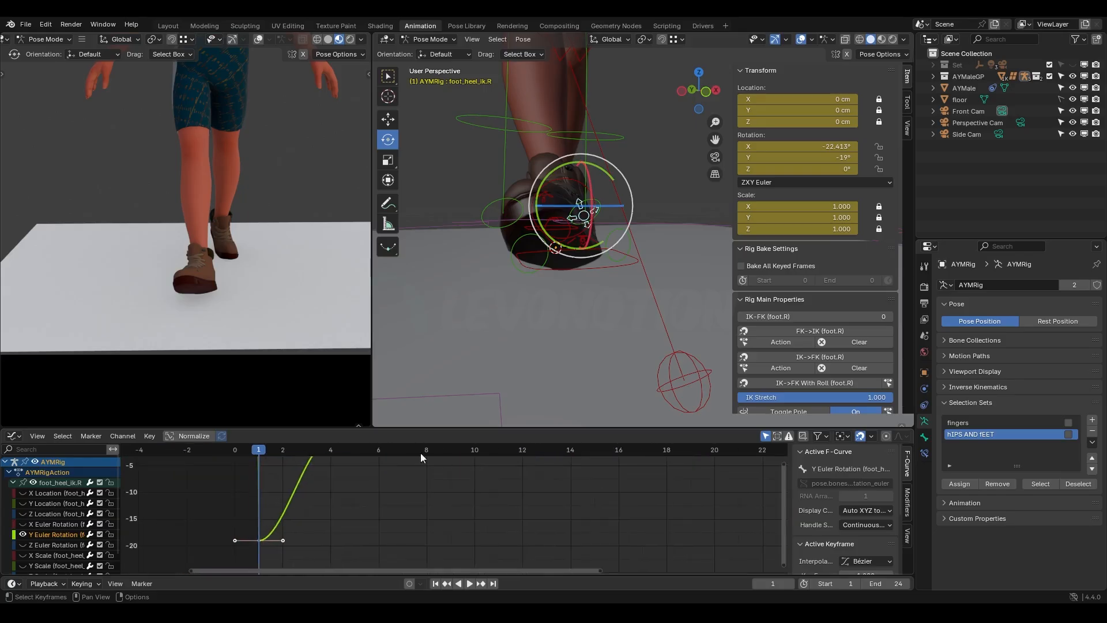
# Step: Scrub to frames 4 and 16 to examine the right foot's pose against its Y rotation curve
pyautogui.moveTo(260, 456); pyautogui.dragTo(331, 458)
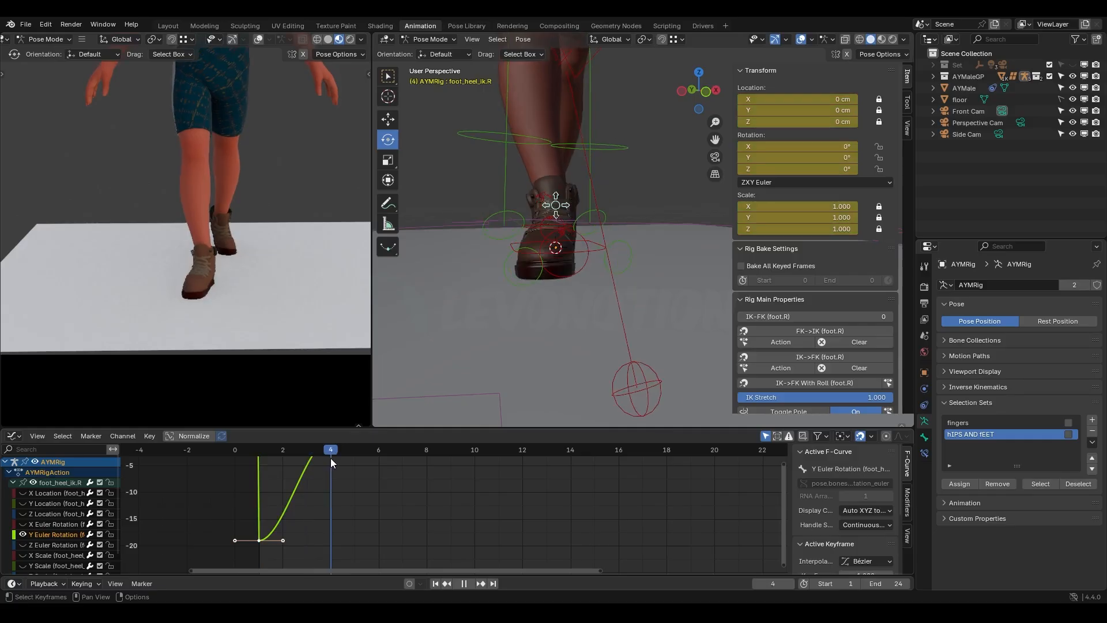
pyautogui.press('Home')
pyautogui.moveTo(359, 464); pyautogui.dragTo(356, 473, button='middle')
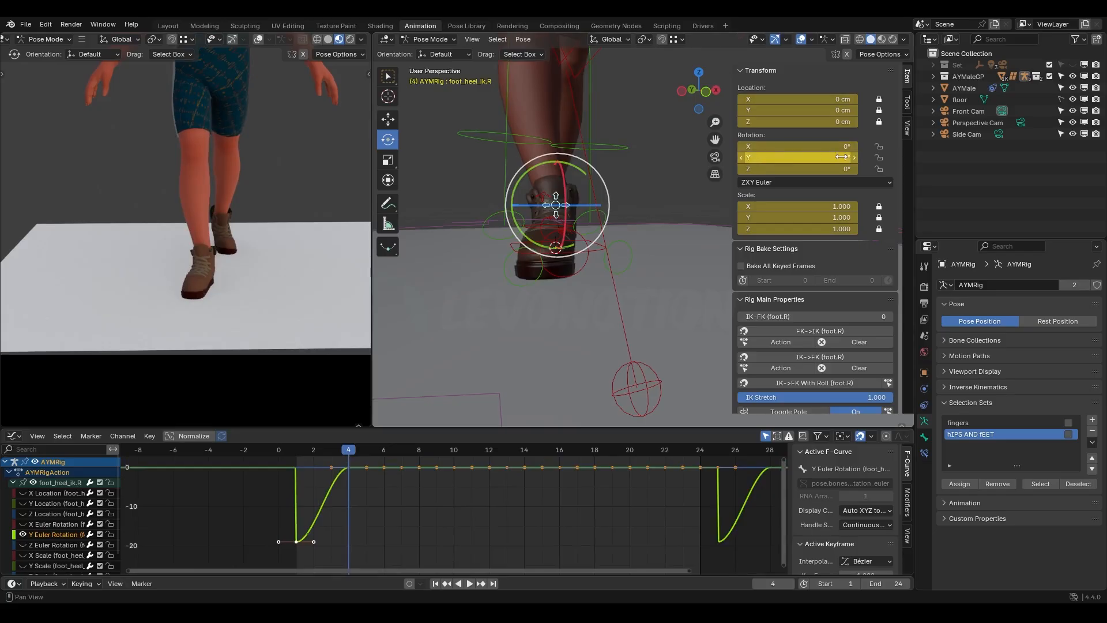
pyautogui.moveTo(350, 451); pyautogui.dragTo(567, 482)
pyautogui.moveTo(508, 252); pyautogui.dragTo(617, 283, button='middle')
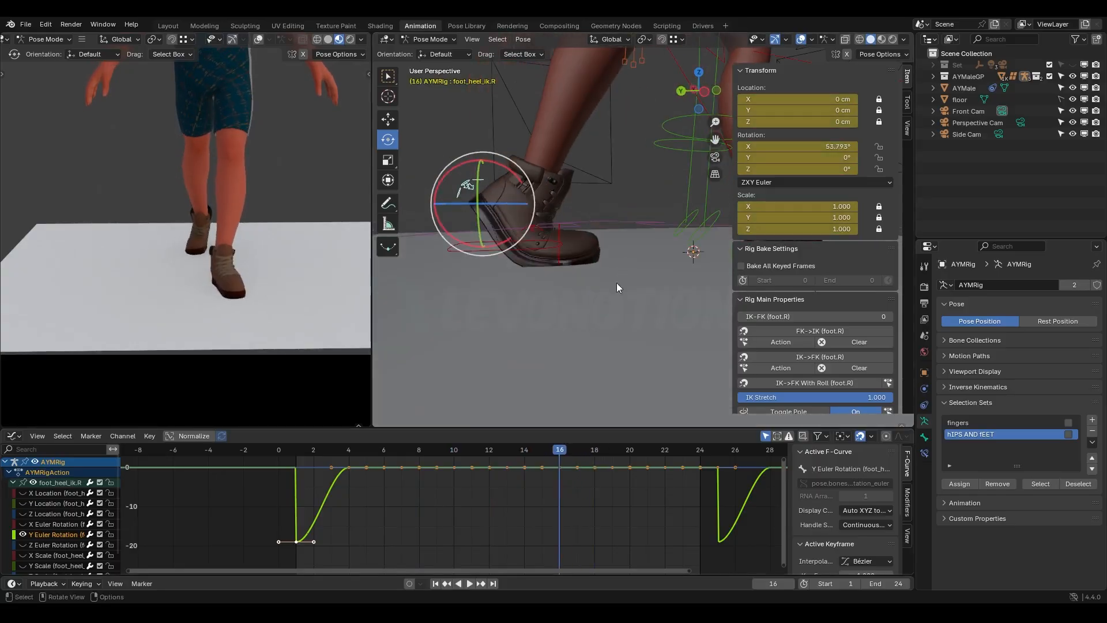
pyautogui.moveTo(569, 456)
pyautogui.mouseDown()
pyautogui.moveTo(589, 457)
pyautogui.moveTo(562, 461)
pyautogui.mouseUp()
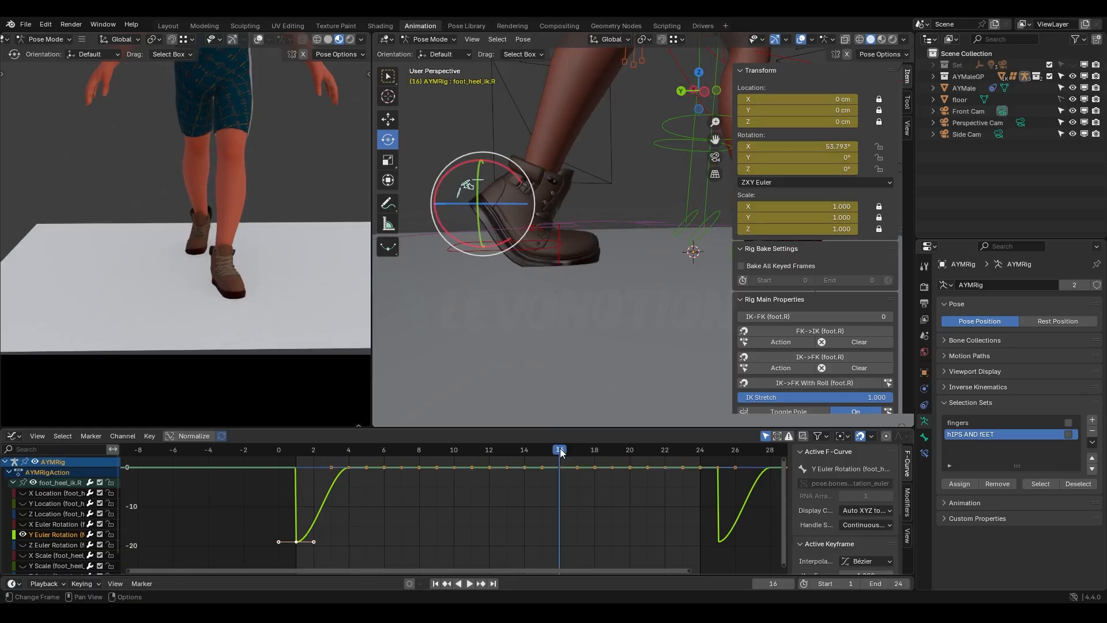
# Step: Copy the right heel's Y rotation keyframe from frame 1 to frame 25
pyautogui.click(309, 549)
pyautogui.click(296, 542)
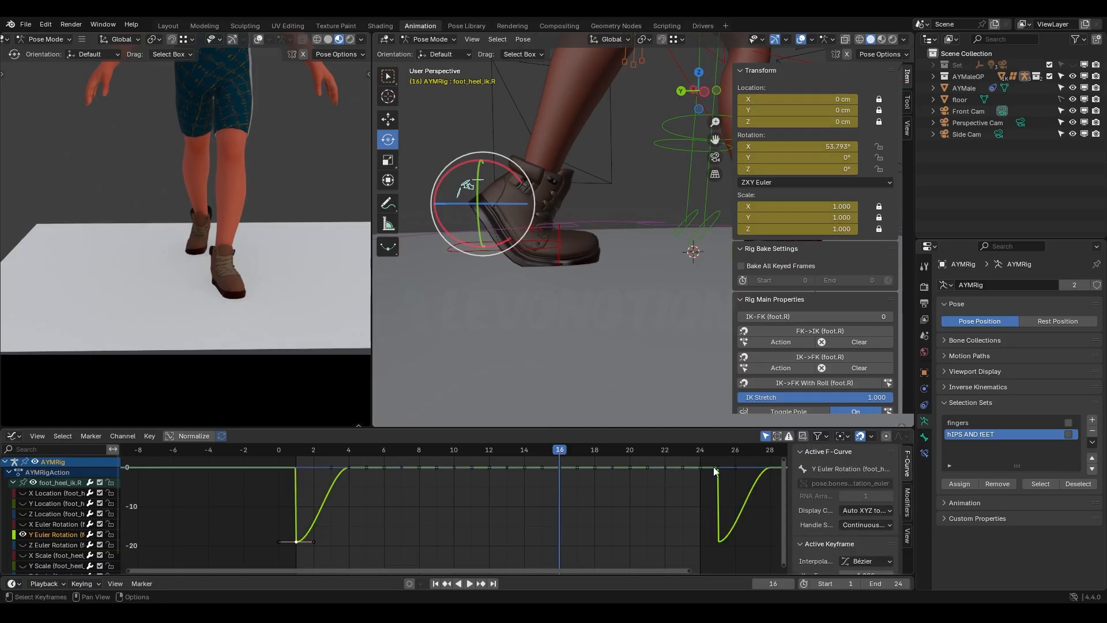
pyautogui.click(717, 453)
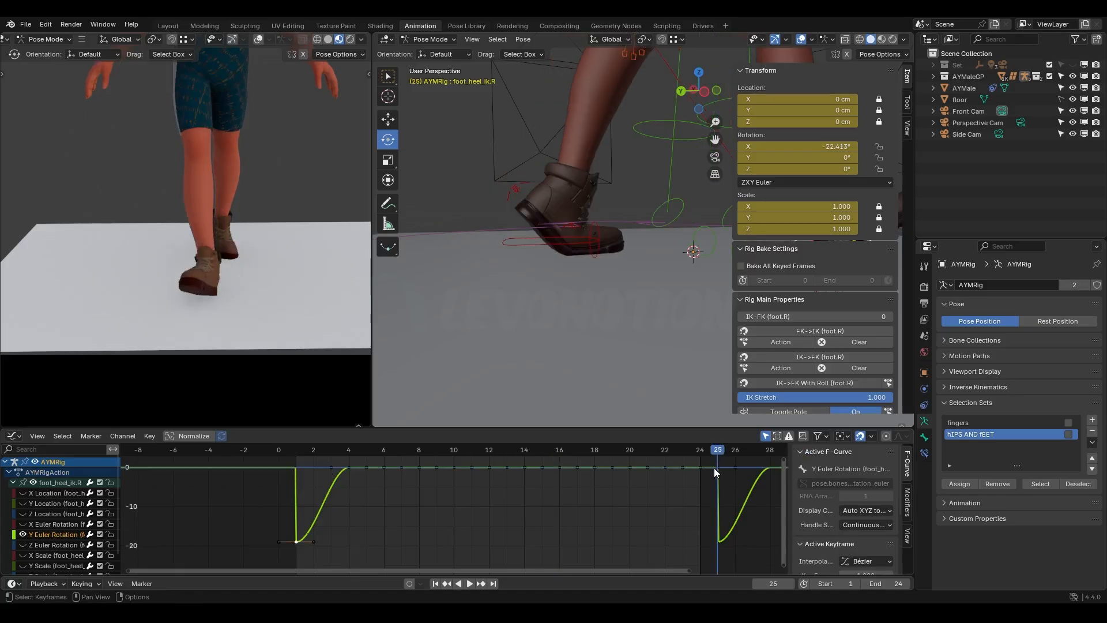
pyautogui.hotkey('ctrl', 'v')
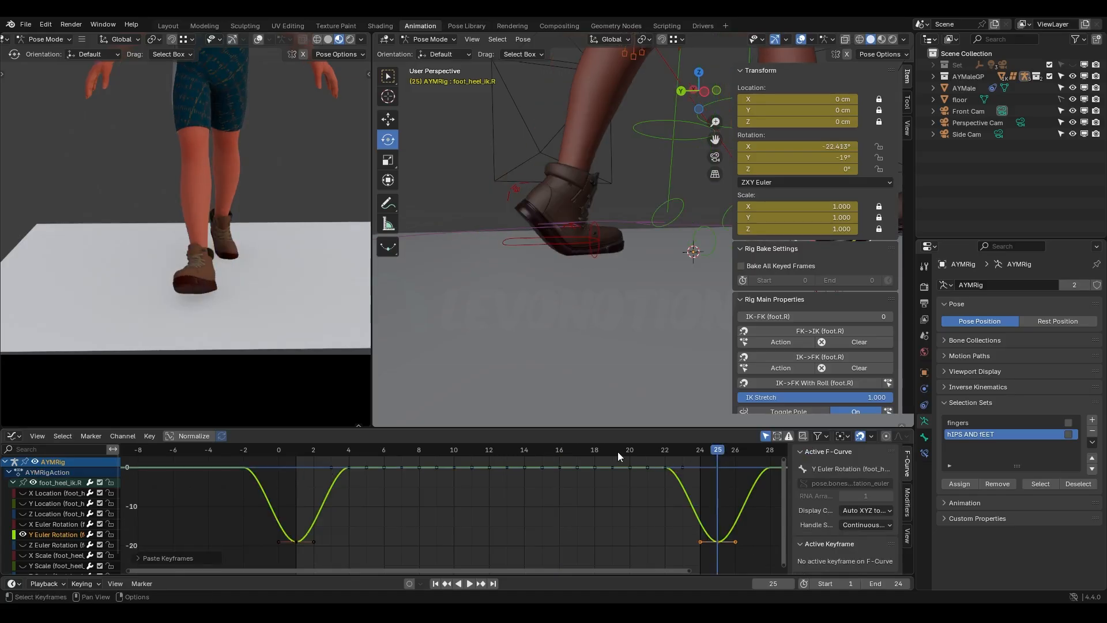
# Step: Delete the right heel's Y rotation keyframes between frames 16 and 25
pyautogui.click(560, 450)
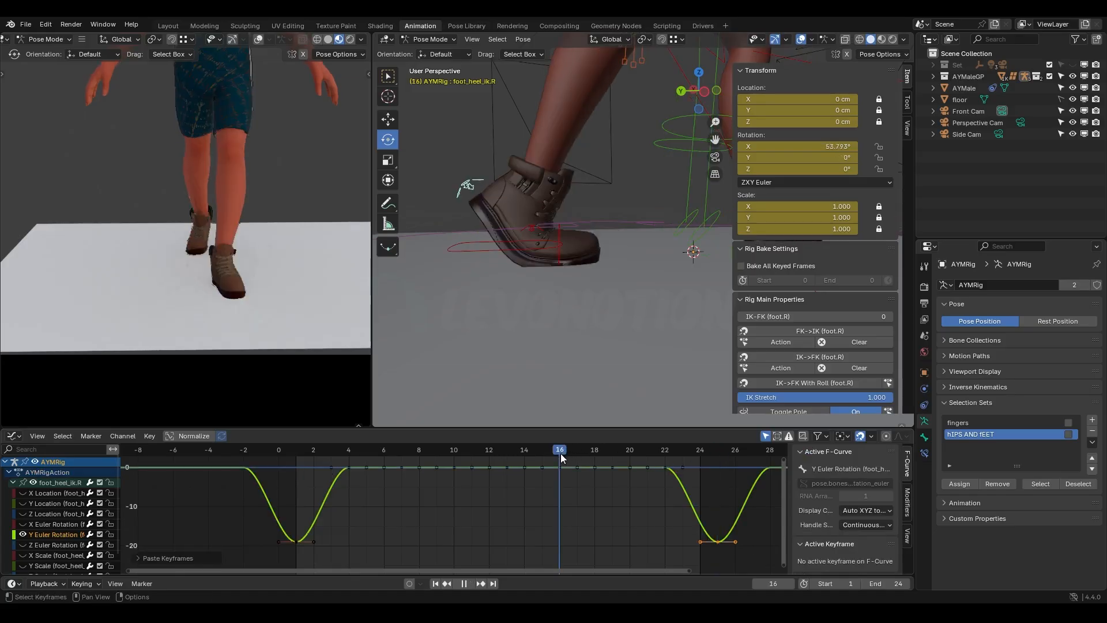
pyautogui.click(612, 482)
pyautogui.moveTo(713, 461); pyautogui.dragTo(623, 487)
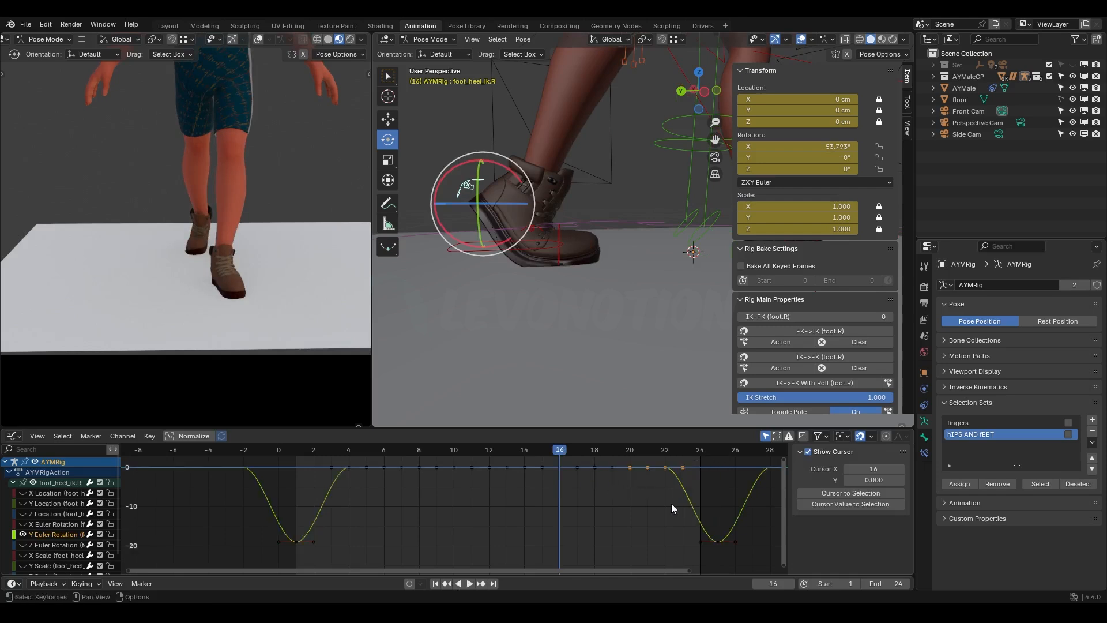
pyautogui.press('Delete')
pyautogui.click(613, 469)
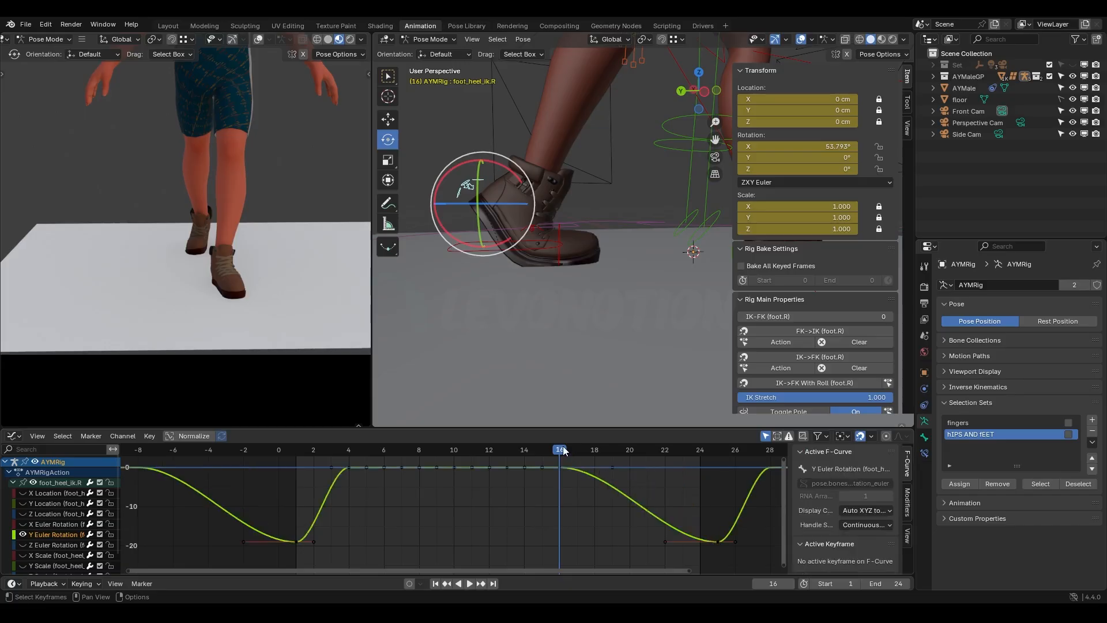
# Step: Play back the walk cycle to check the right foot's sideways tilt around heel contact
pyautogui.press('space')
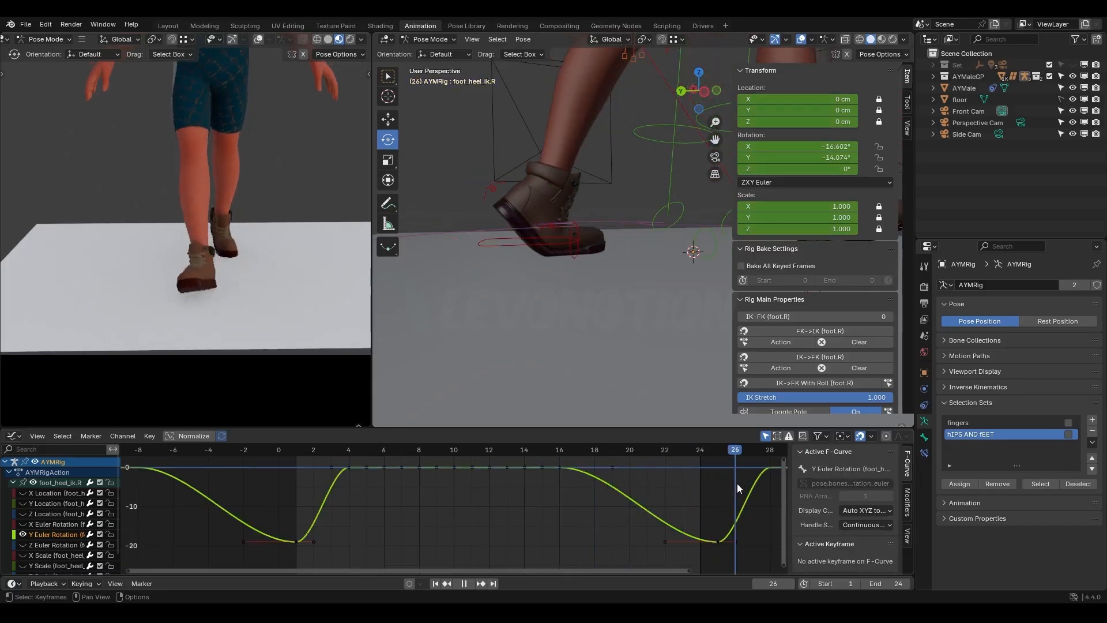
pyautogui.press('space')
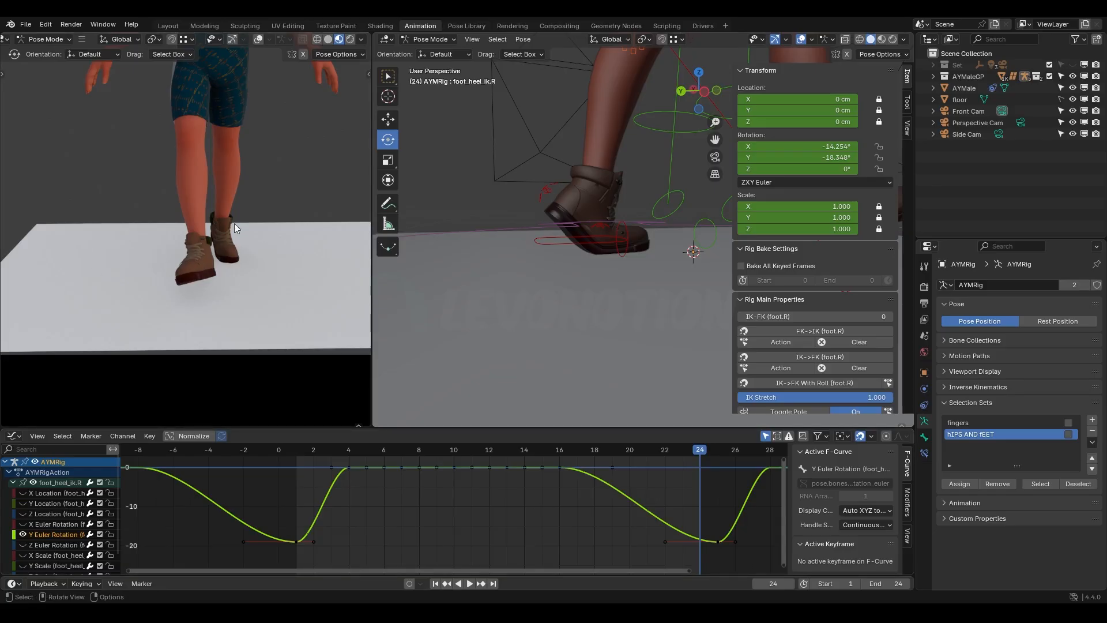
pyautogui.press('space')
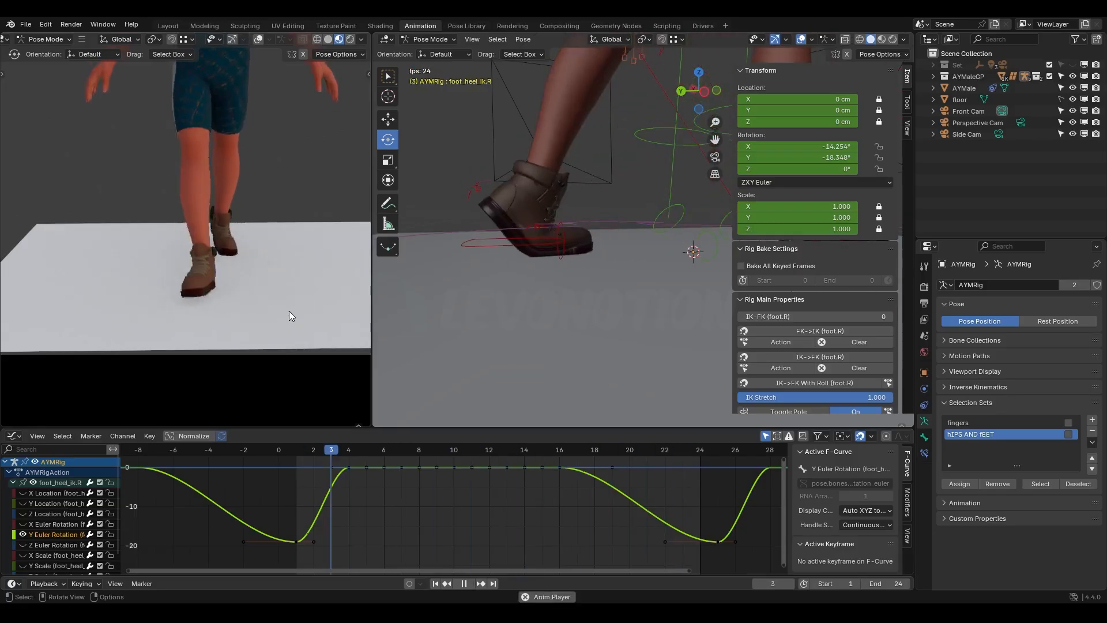
pyautogui.press('space')
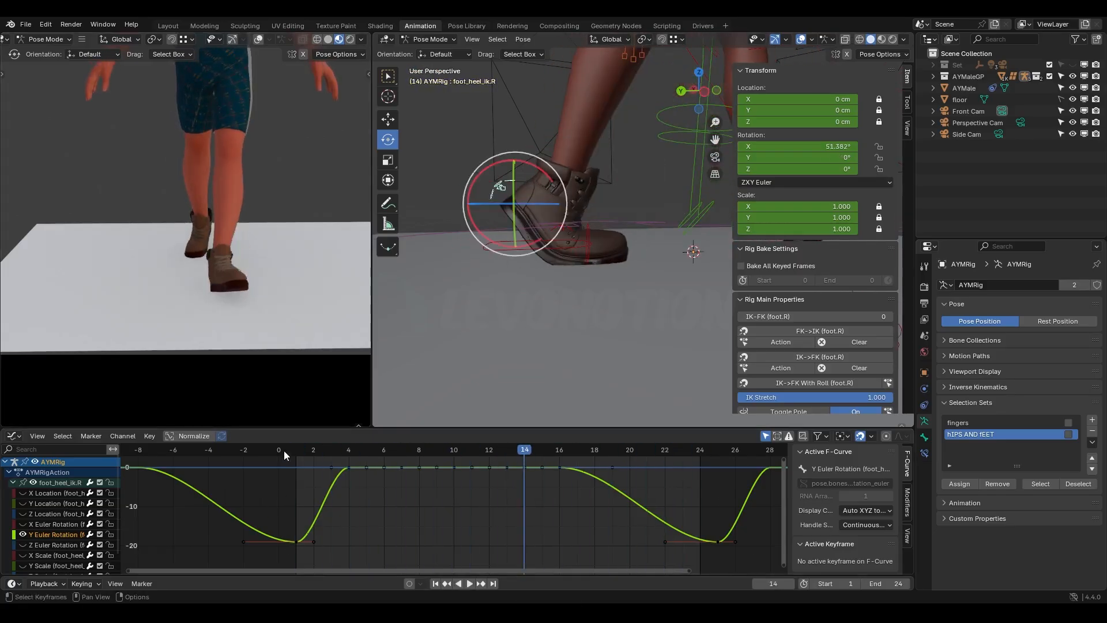
pyautogui.moveTo(300, 452); pyautogui.dragTo(293, 487)
pyautogui.press('space')
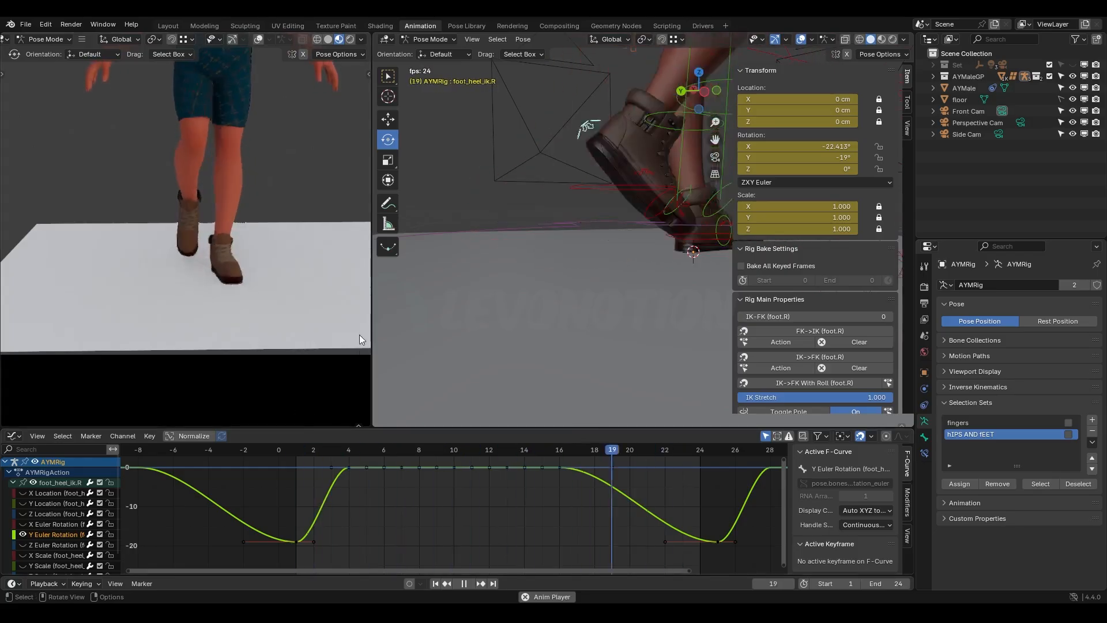
pyautogui.press('space')
# Step: Compare the left and right heel controls' poses and rotations at frames 1 and 13
pyautogui.click(438, 584)
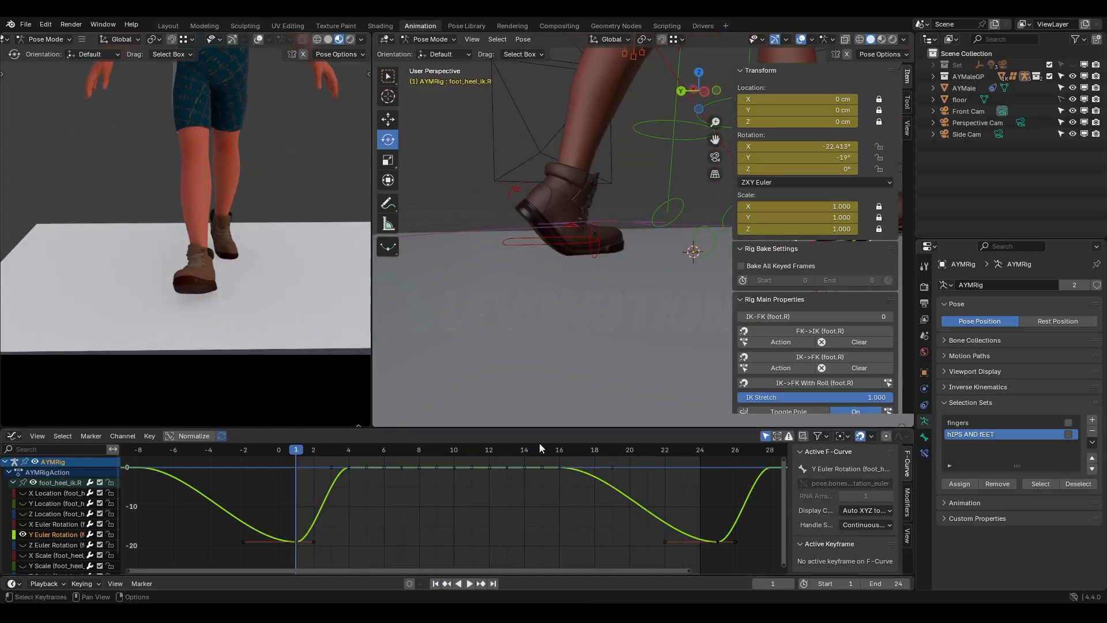
pyautogui.moveTo(622, 235); pyautogui.dragTo(626, 268, button='middle')
pyautogui.click(598, 210)
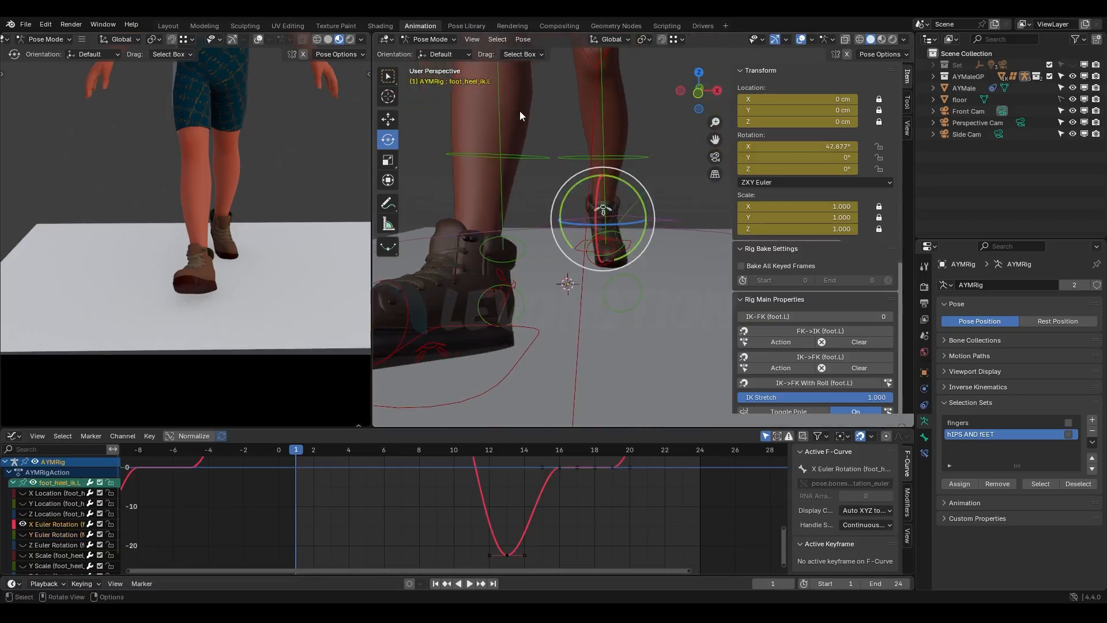
pyautogui.moveTo(612, 237); pyautogui.dragTo(615, 241, button='middle')
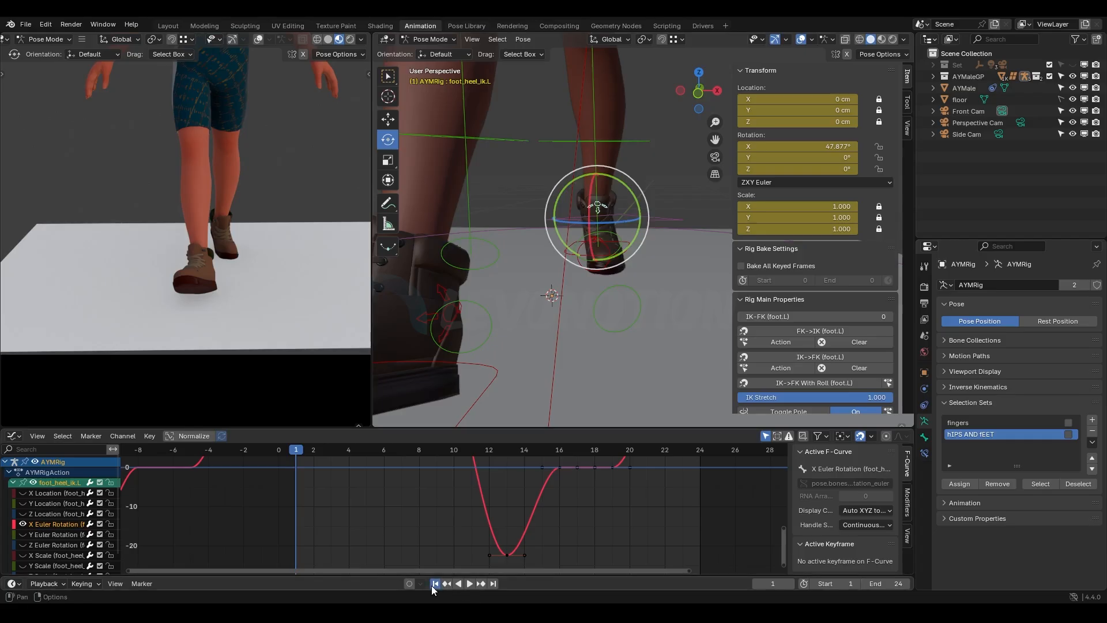
pyautogui.moveTo(508, 277); pyautogui.dragTo(578, 270, button='middle')
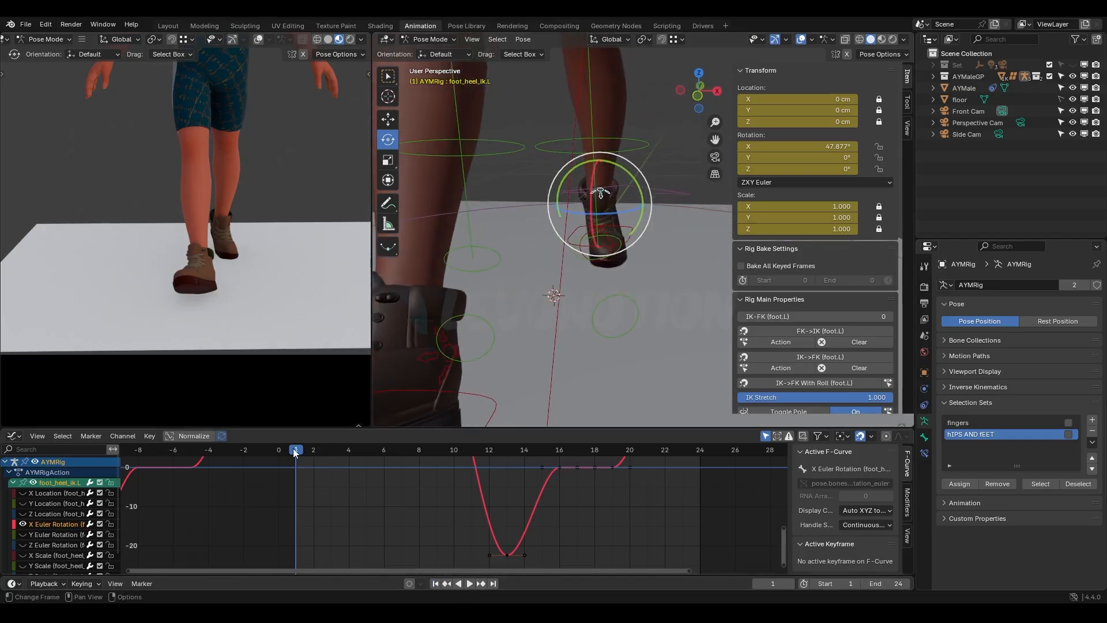
pyautogui.moveTo(294, 453); pyautogui.dragTo(505, 478)
pyautogui.scroll(-5, 519, 292)
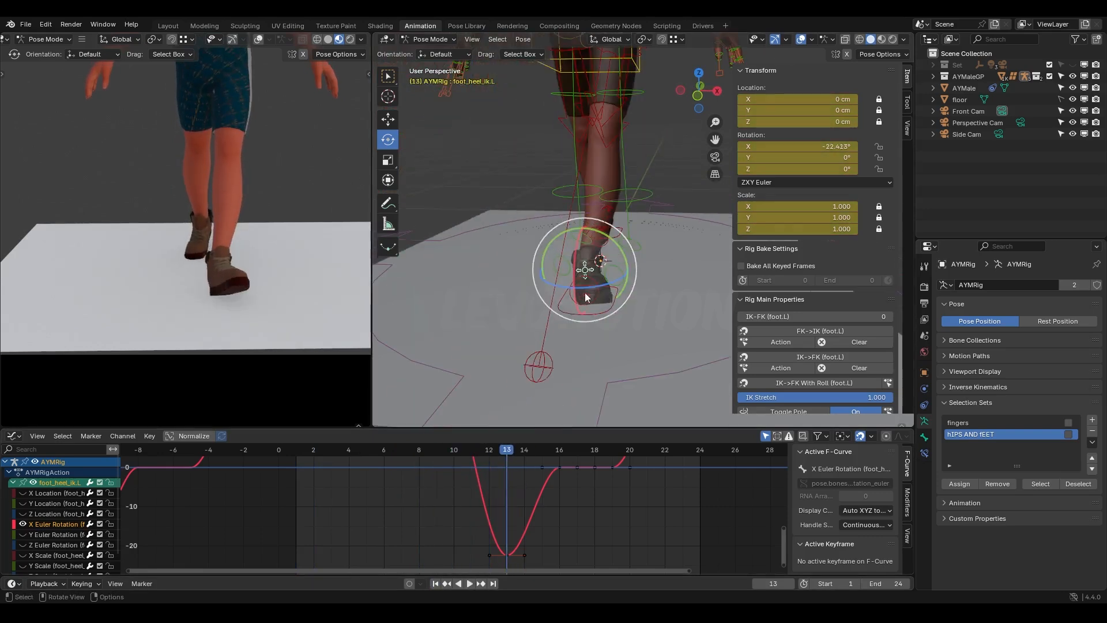
pyautogui.moveTo(585, 297); pyautogui.dragTo(610, 270, button='middle')
pyautogui.click(556, 195)
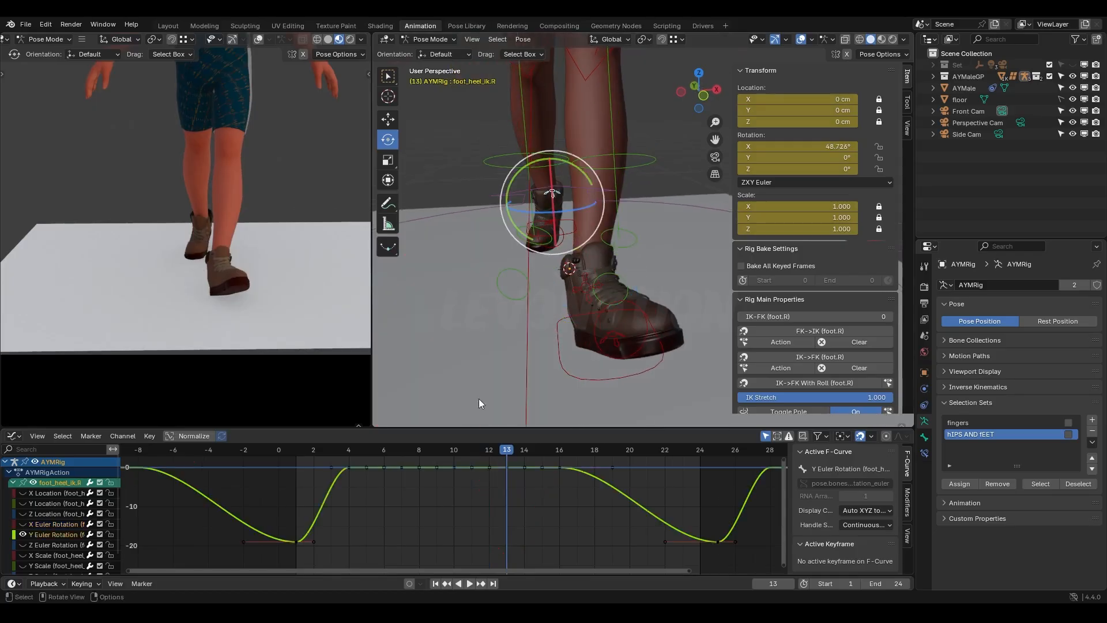
pyautogui.click(299, 450)
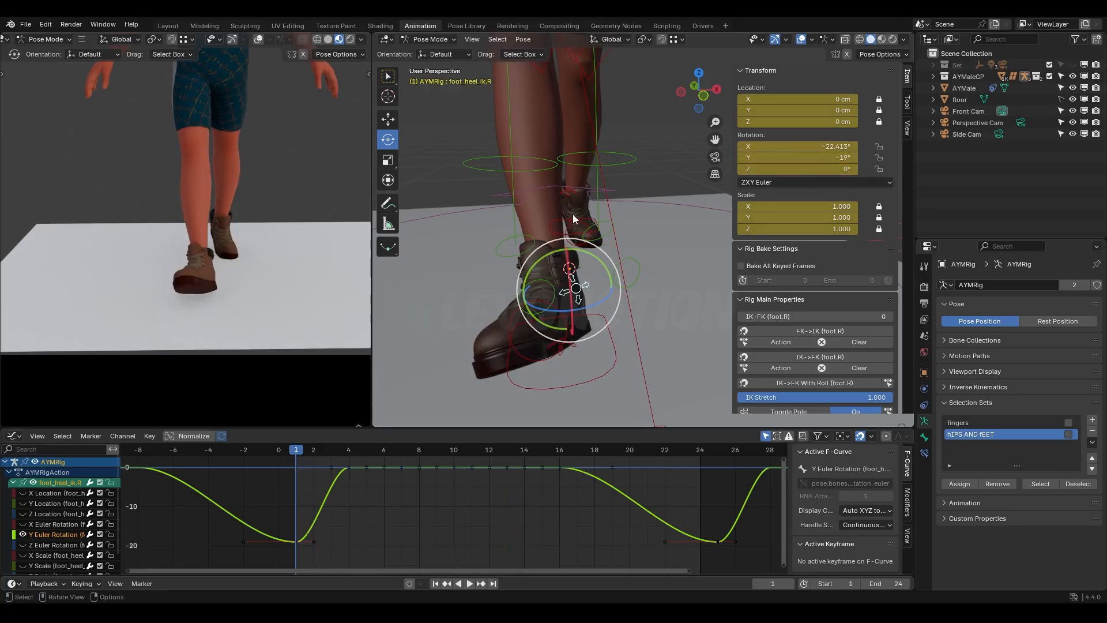
# Step: Select the left heel control at frame 13, then isolate its Y Euler Rotation curve and fit all keyframes in the graph
pyautogui.click(570, 193)
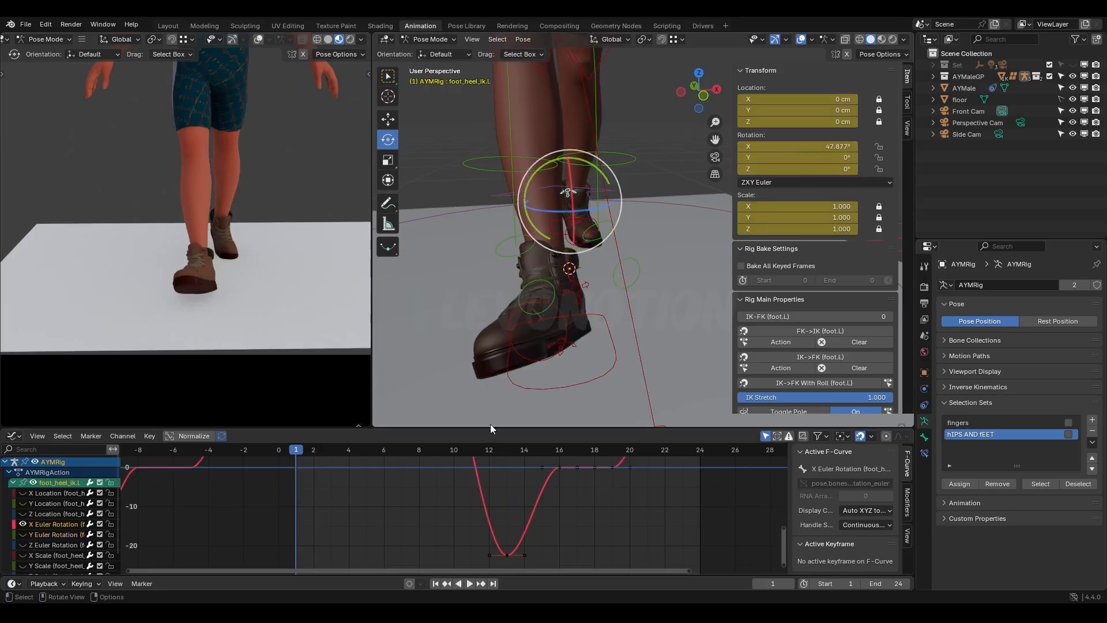
pyautogui.press('space')
pyautogui.moveTo(489, 457)
pyautogui.mouseDown()
pyautogui.moveTo(521, 459)
pyautogui.moveTo(504, 461)
pyautogui.mouseUp()
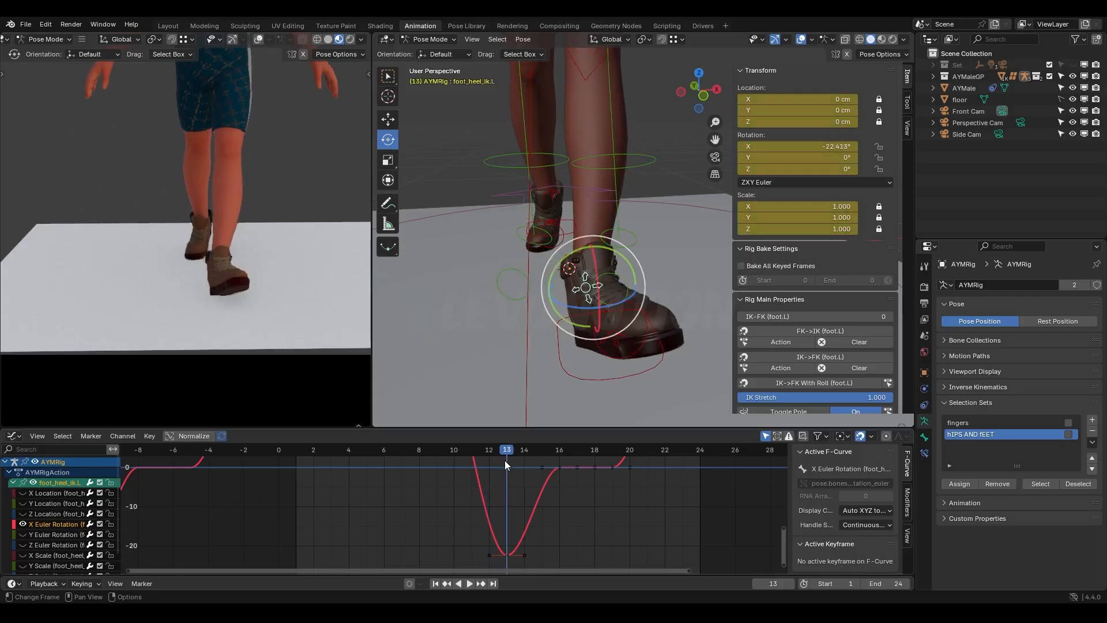
pyautogui.click(46, 536)
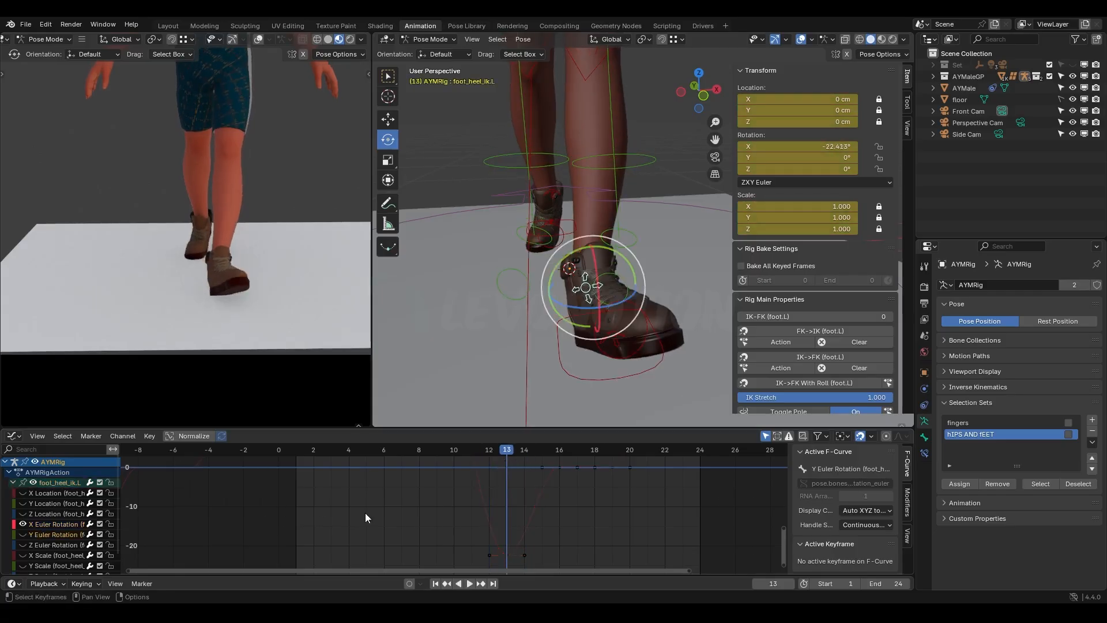
pyautogui.hotkey('shift', 'h')
pyautogui.press('a')
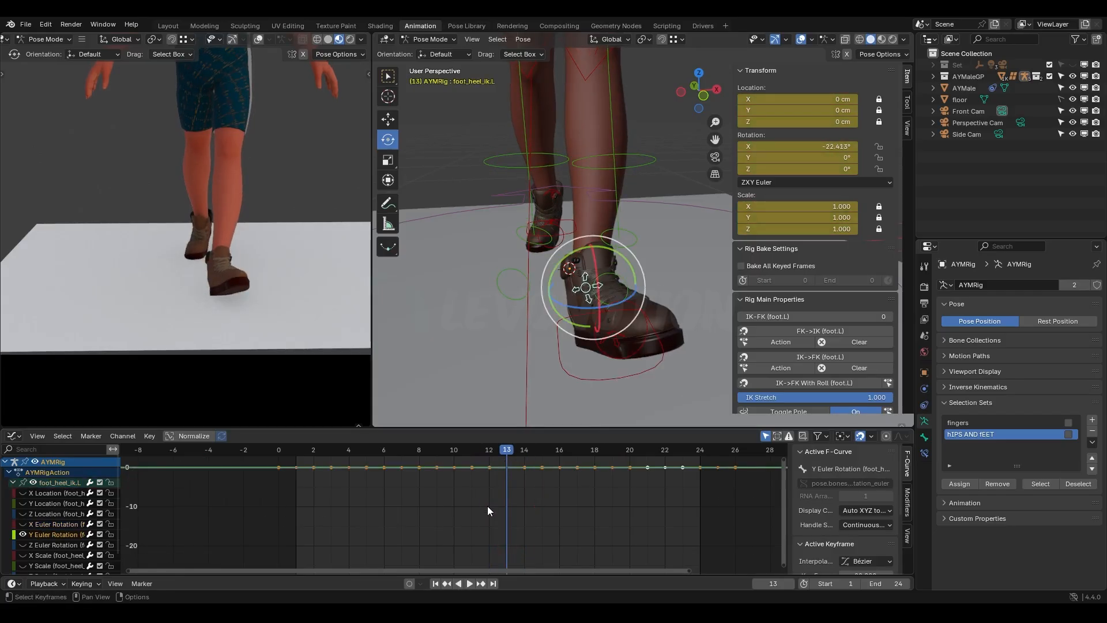
pyautogui.press('Home')
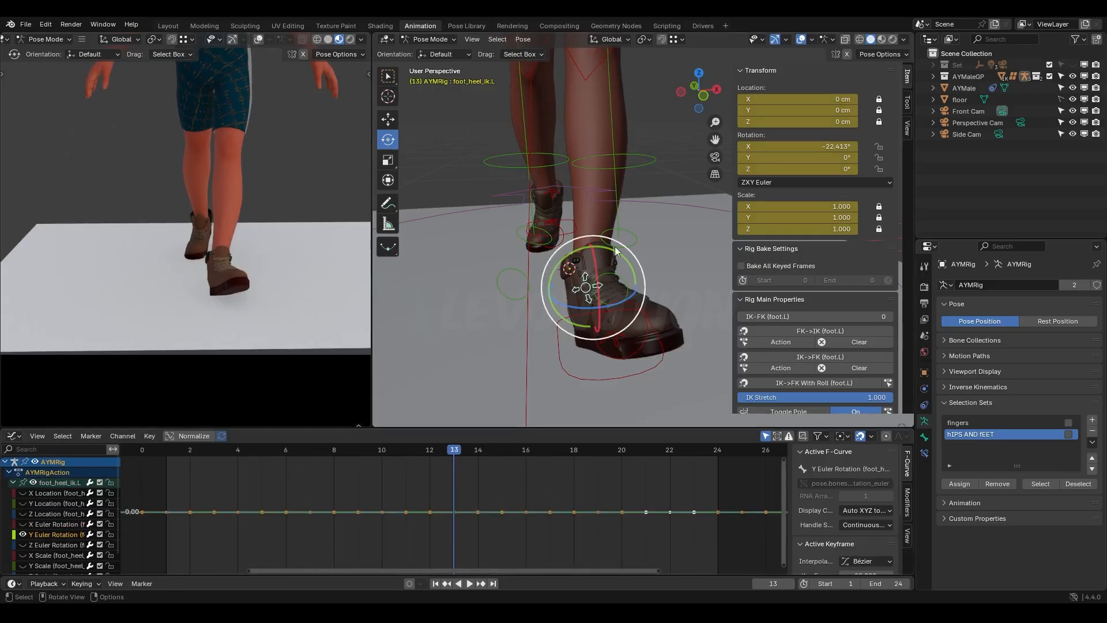
# Step: Set the left heel control's Y rotation to 19° at frame 13 and keyframe the pose
pyautogui.click(802, 158)
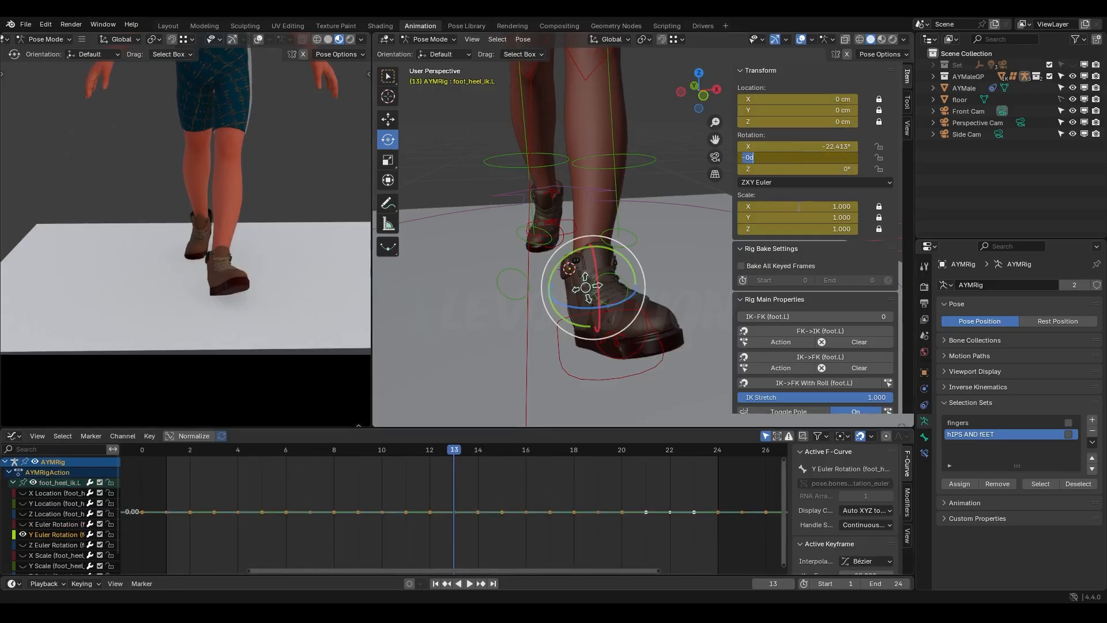
pyautogui.press('BackSpace')
pyautogui.press('Return')
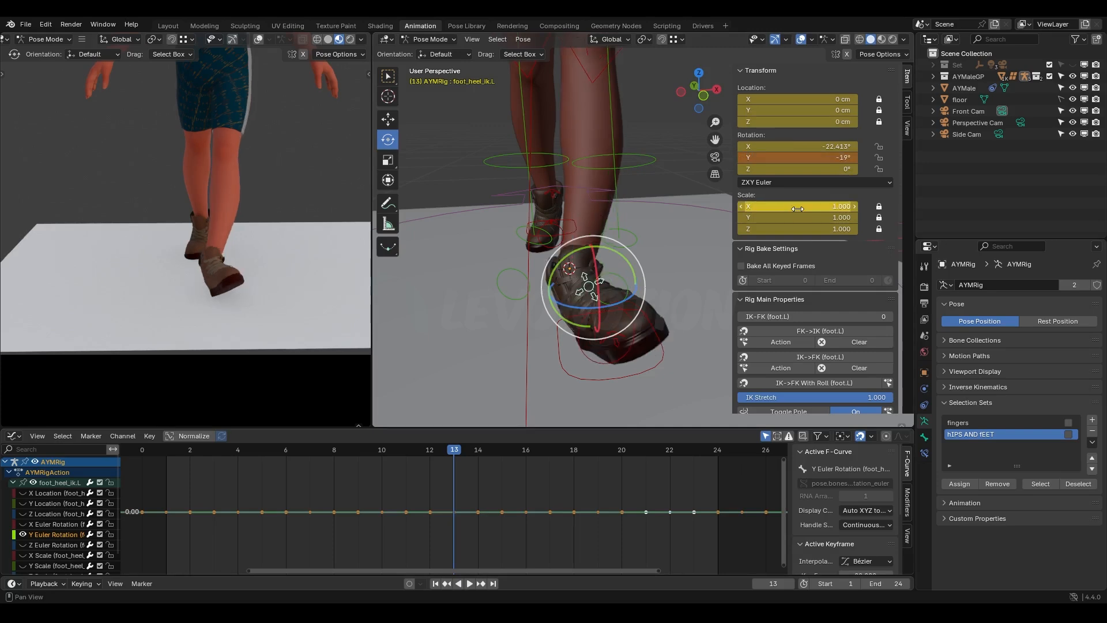
pyautogui.click(841, 156)
pyautogui.click(746, 157)
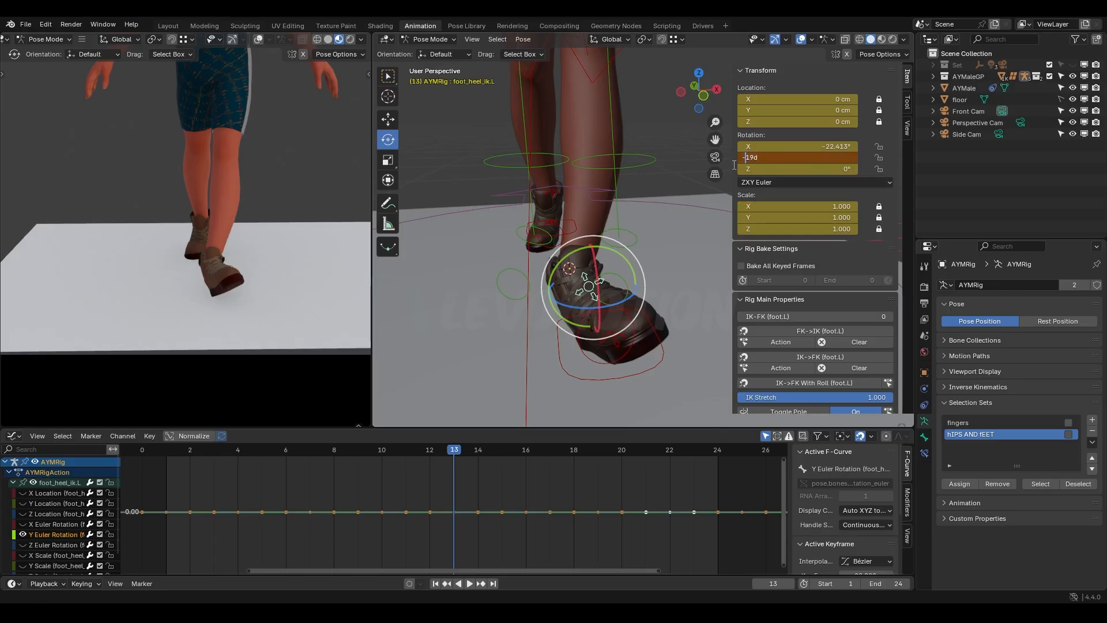
pyautogui.press('BackSpace')
pyautogui.press('Return')
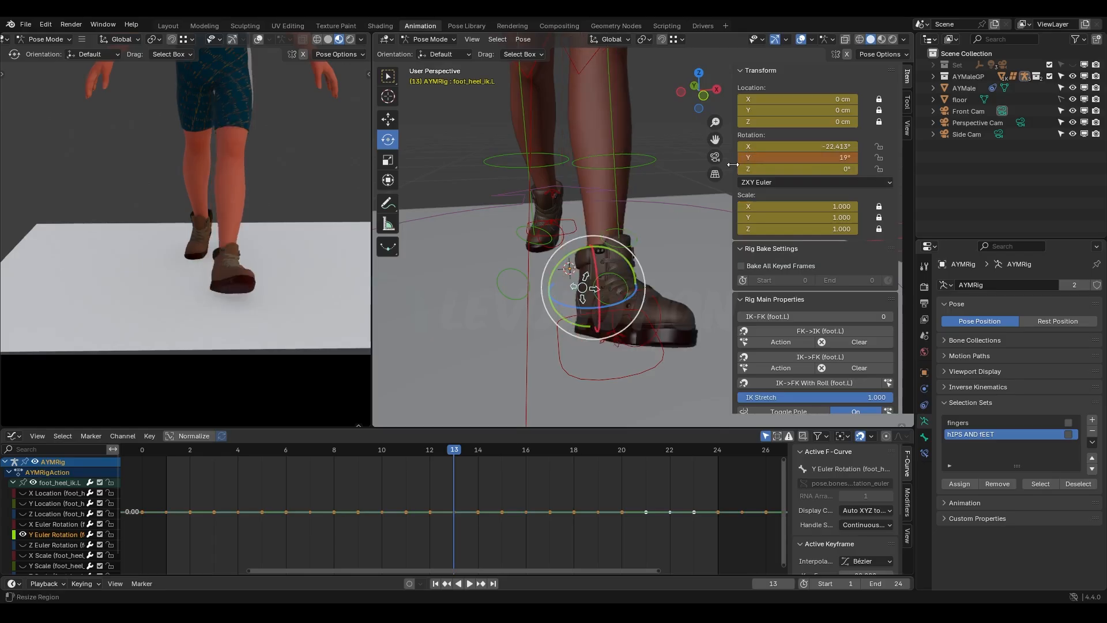
pyautogui.press('i')
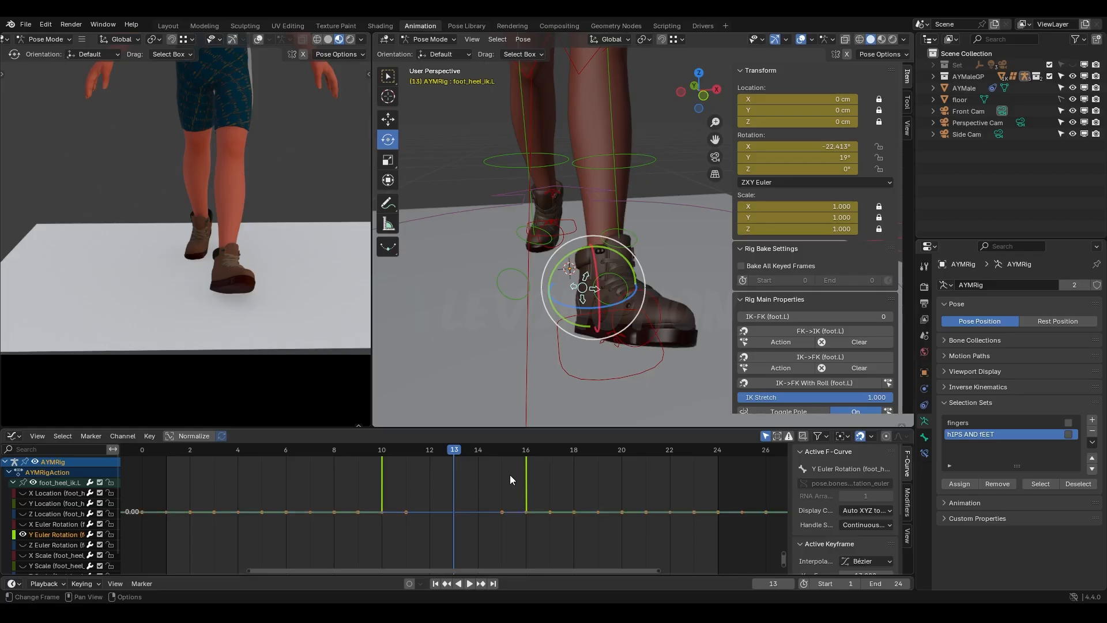
# Step: Frame the left heel's Y rotation curve and step through frames 13 to 24 to check the foot's sideways tilt at heel contact
pyautogui.press('Home')
pyautogui.scroll(-4, 511, 477)
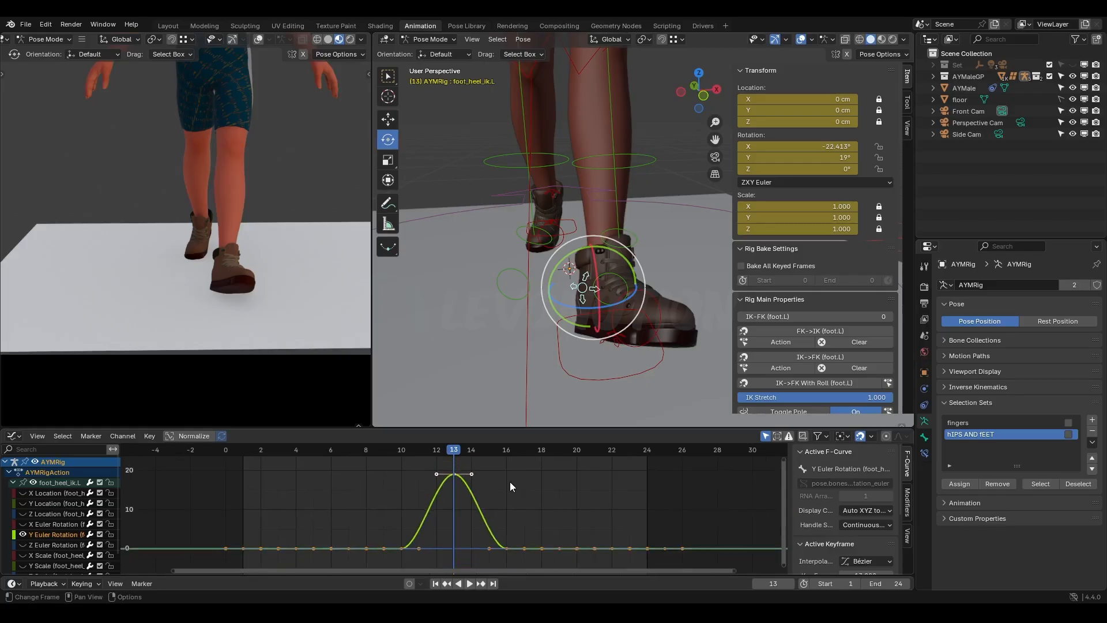
pyautogui.moveTo(503, 472); pyautogui.dragTo(498, 468, button='middle')
pyautogui.press('space')
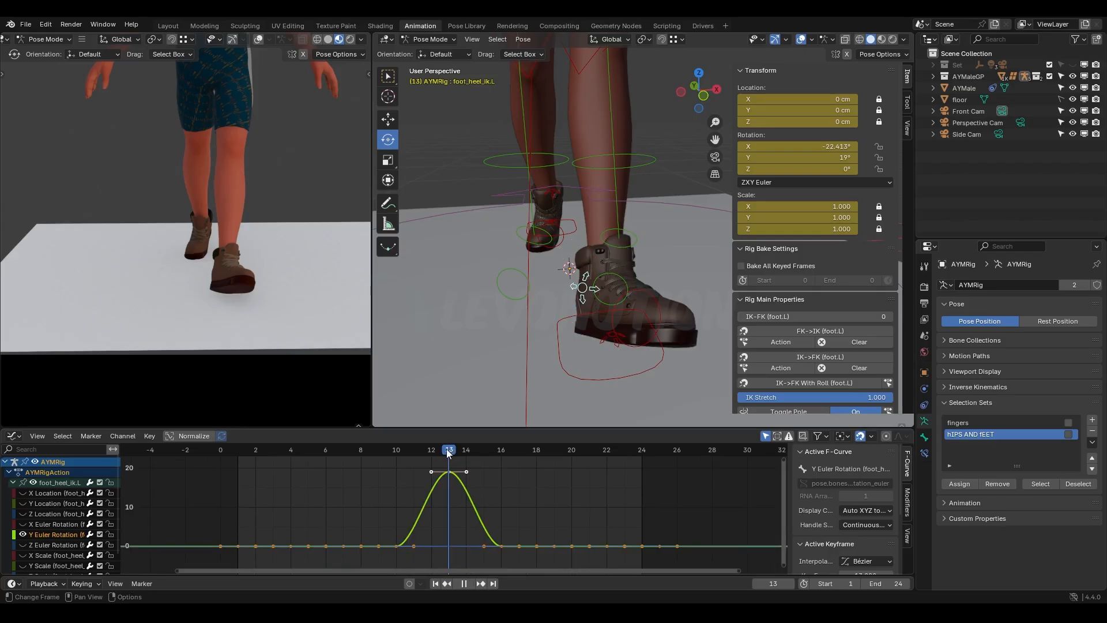
pyautogui.click(437, 453)
pyautogui.click(447, 456)
pyautogui.moveTo(451, 457)
pyautogui.mouseDown()
pyautogui.moveTo(499, 470)
pyautogui.moveTo(464, 472)
pyautogui.mouseUp()
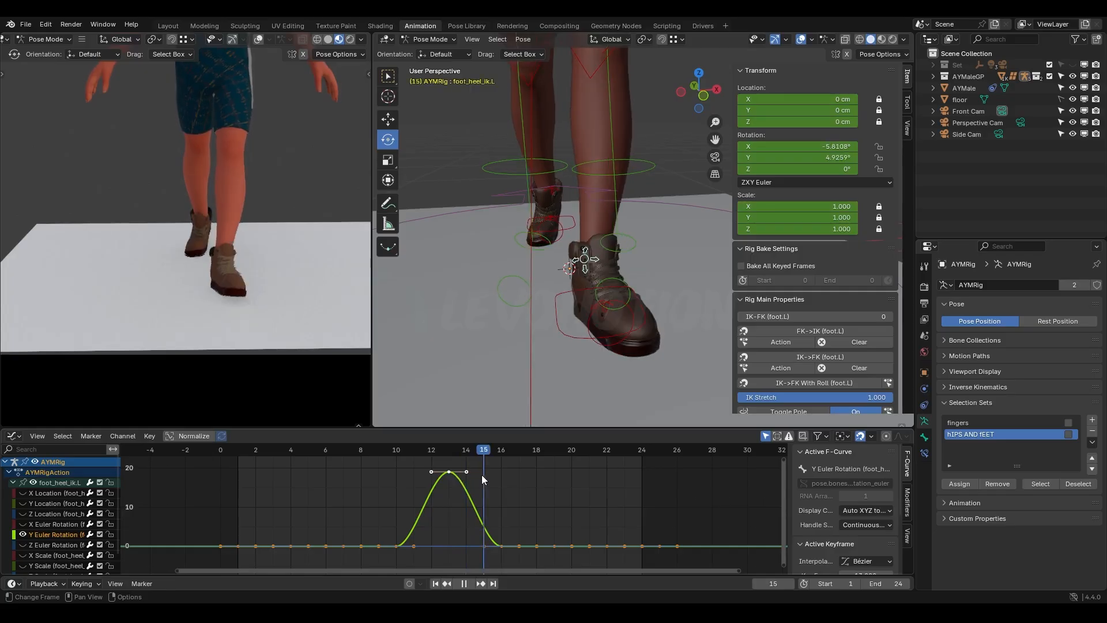
pyautogui.press('space')
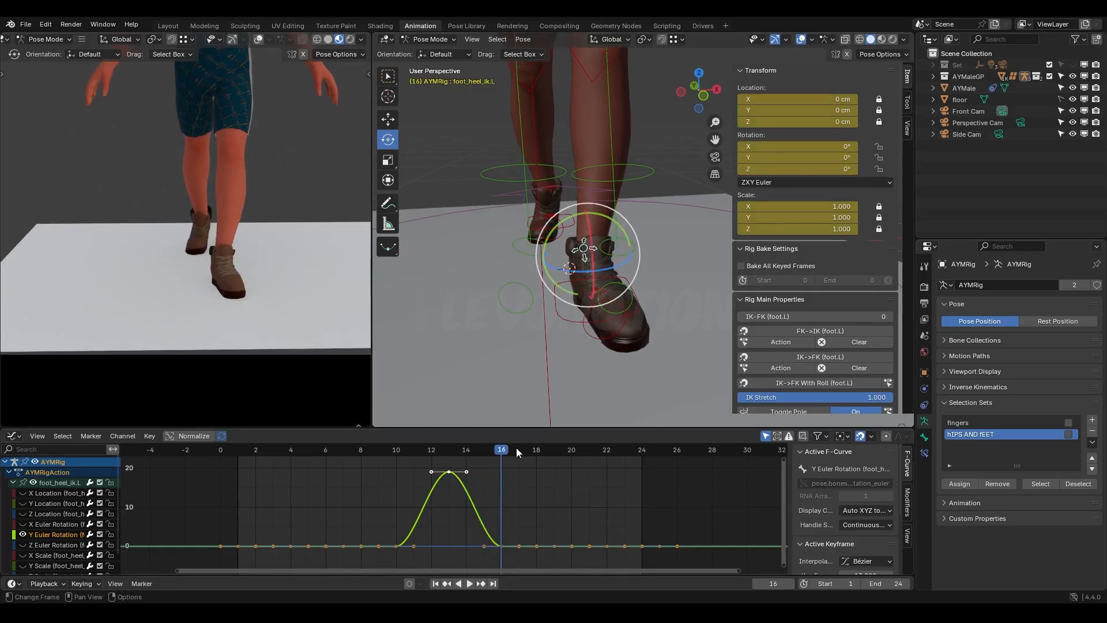
pyautogui.press('space')
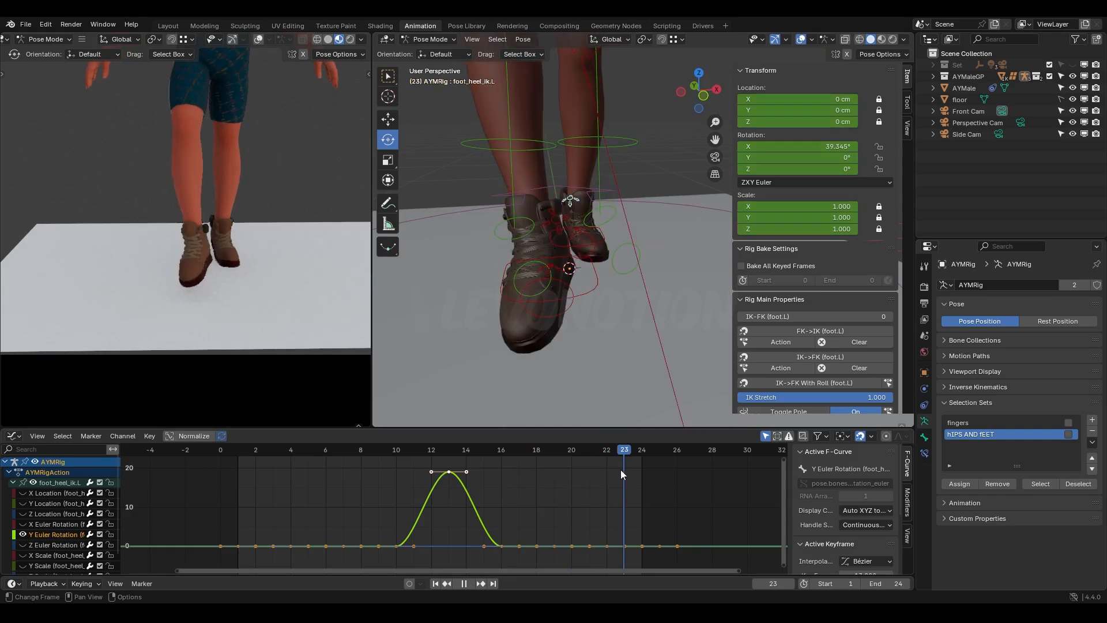
pyautogui.press('space')
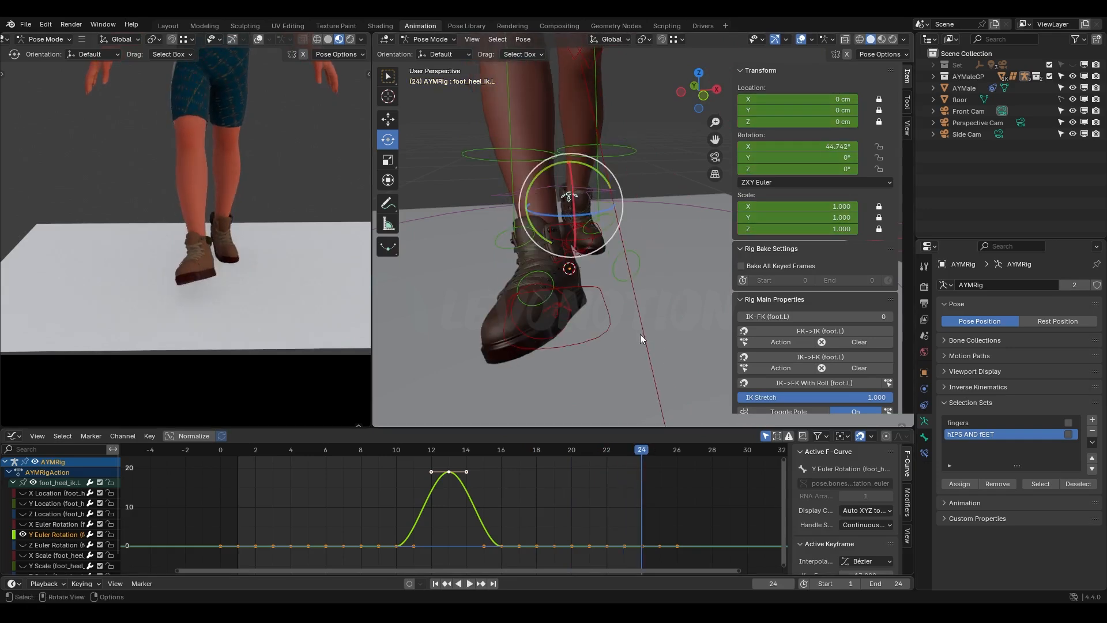
# Step: Inspect the left foot at frame 4, and delete the left heel's Y rotation keyframes between frames 4 and 13
pyautogui.press('space')
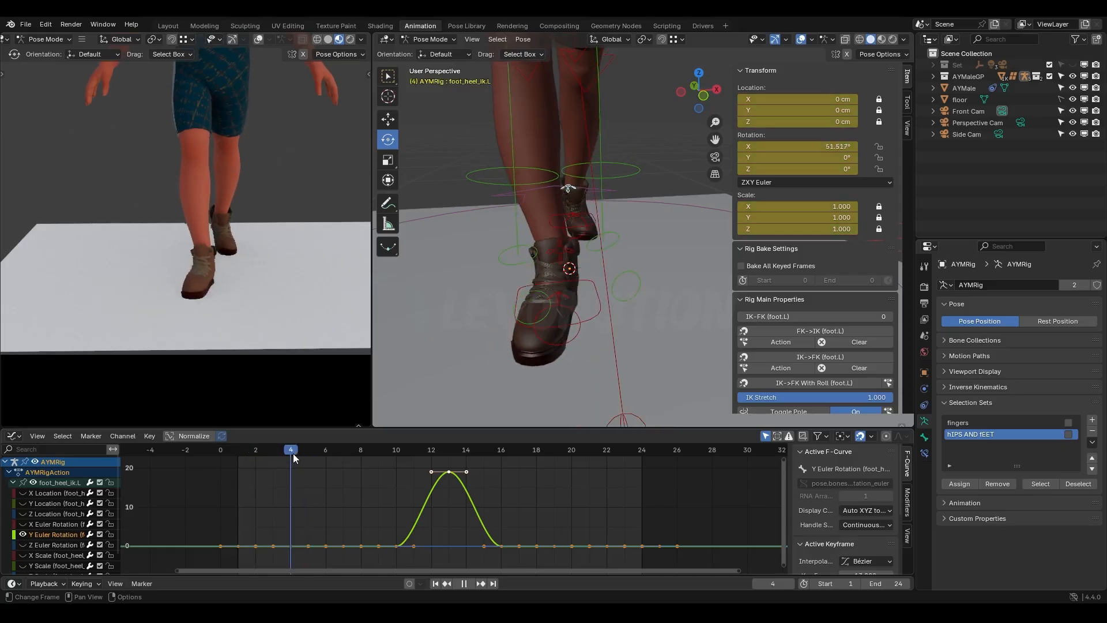
pyautogui.moveTo(314, 454); pyautogui.dragTo(287, 454)
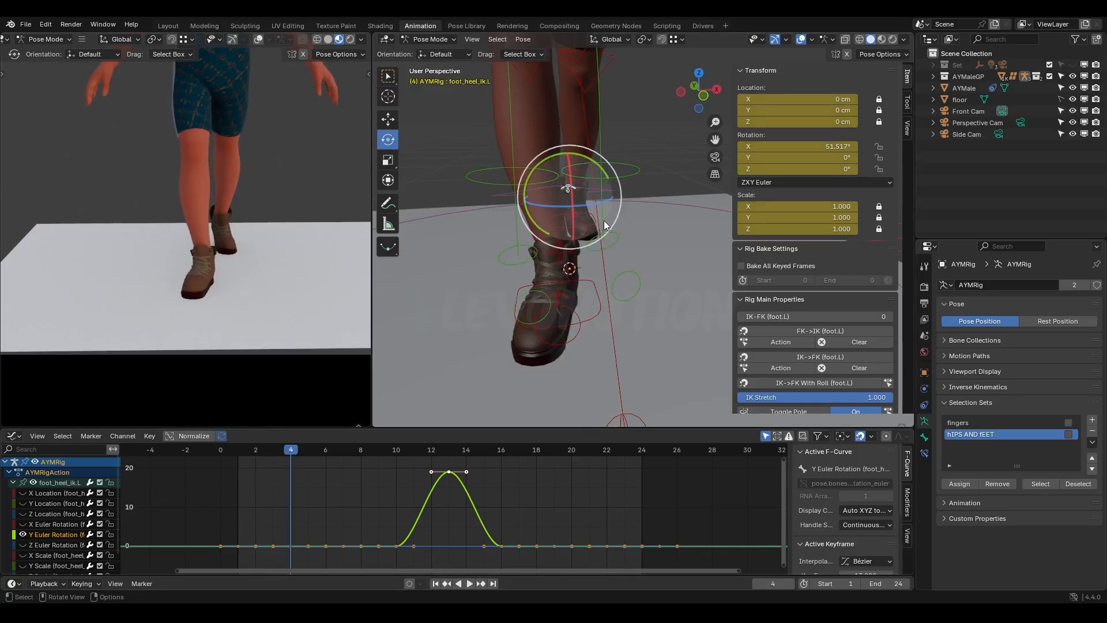
pyautogui.moveTo(606, 226); pyautogui.dragTo(543, 225, button='middle')
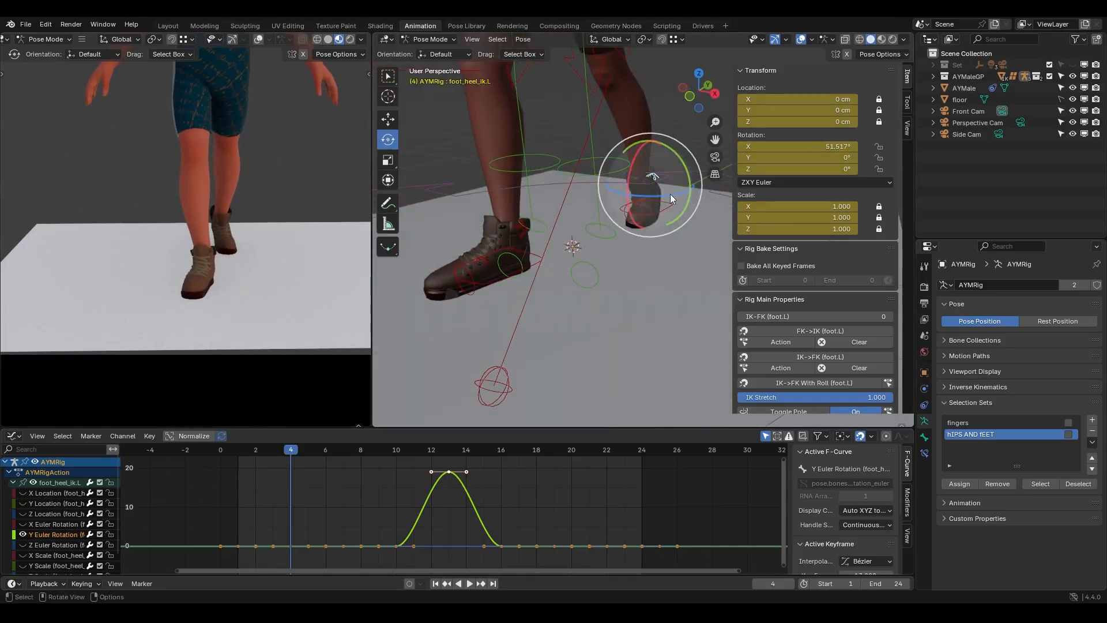
pyautogui.scroll(2, 663, 202)
pyautogui.keyDown('shift'); pyautogui.moveTo(655, 217); pyautogui.dragTo(478, 238, button='middle'); pyautogui.keyUp('shift')
pyautogui.click(306, 518)
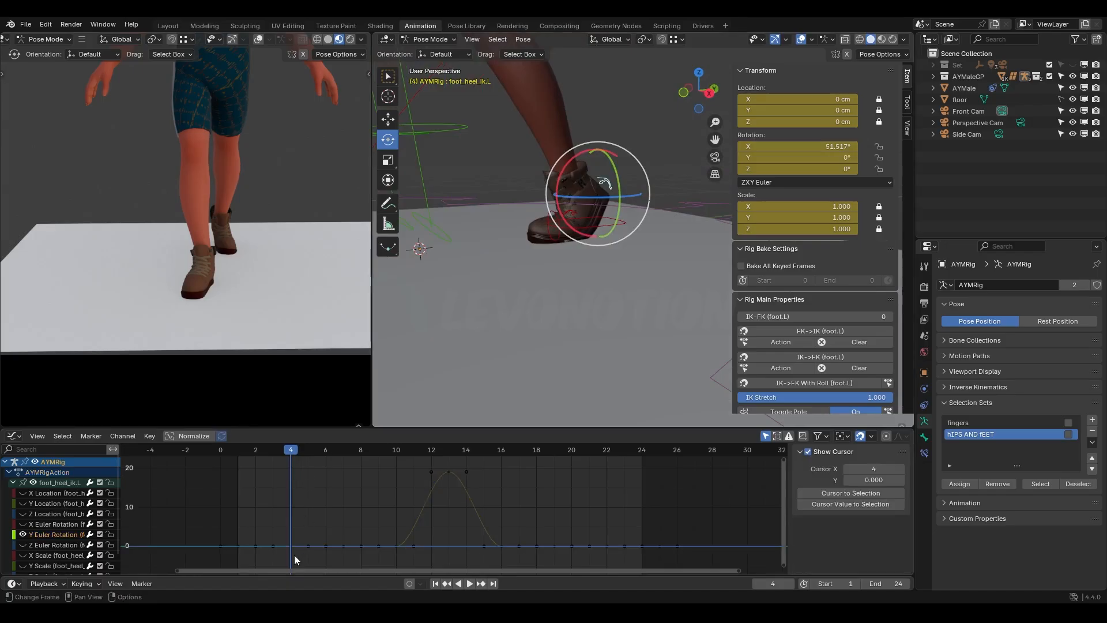
pyautogui.click(289, 546)
pyautogui.press('space')
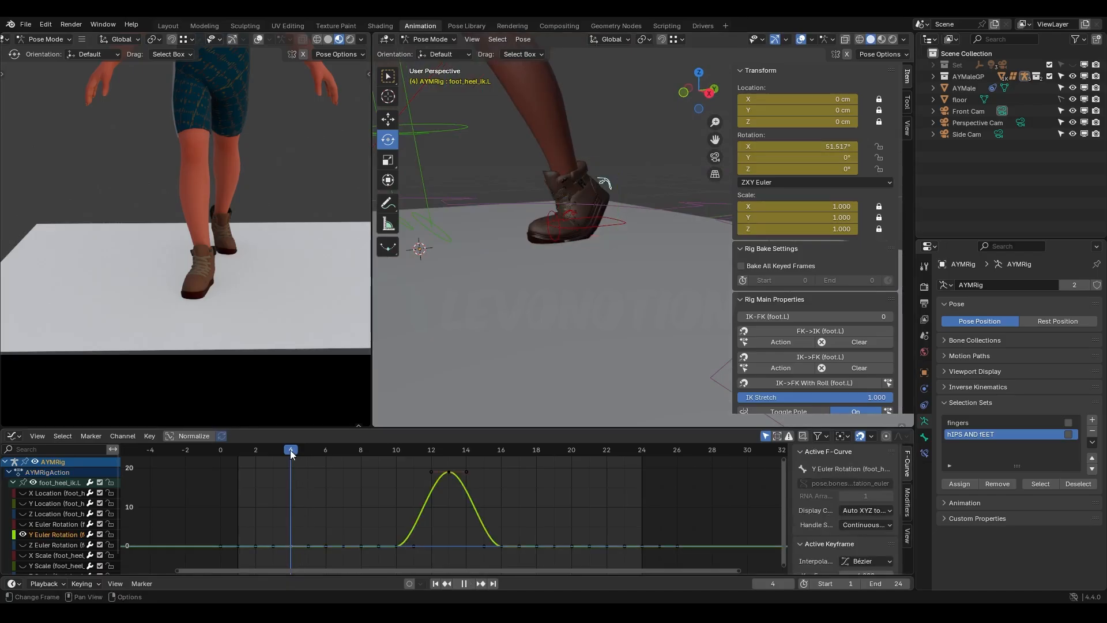
pyautogui.moveTo(315, 452); pyautogui.dragTo(289, 463)
pyautogui.press('space')
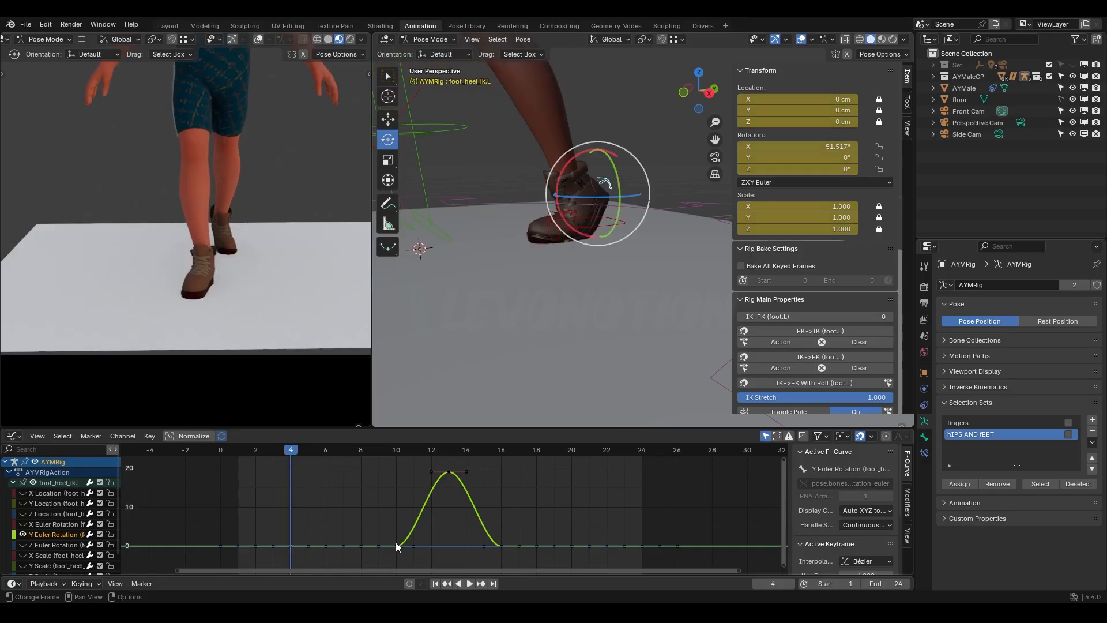
pyautogui.moveTo(408, 563); pyautogui.dragTo(311, 536)
pyautogui.press('Delete')
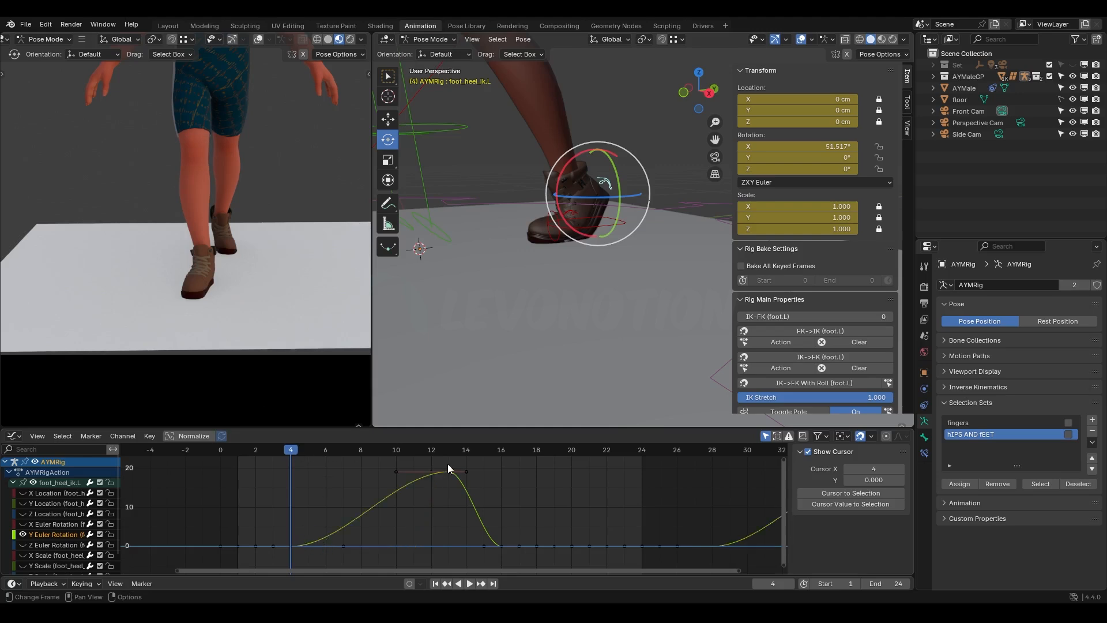
# Step: Play back the walk cycle from frame 1 and examine the feet's sideways tilt from the front, both close up and on the full character
pyautogui.moveTo(451, 449); pyautogui.dragTo(380, 504)
pyautogui.moveTo(501, 323); pyautogui.dragTo(561, 278, button='middle')
pyautogui.scroll(-5, 586, 295)
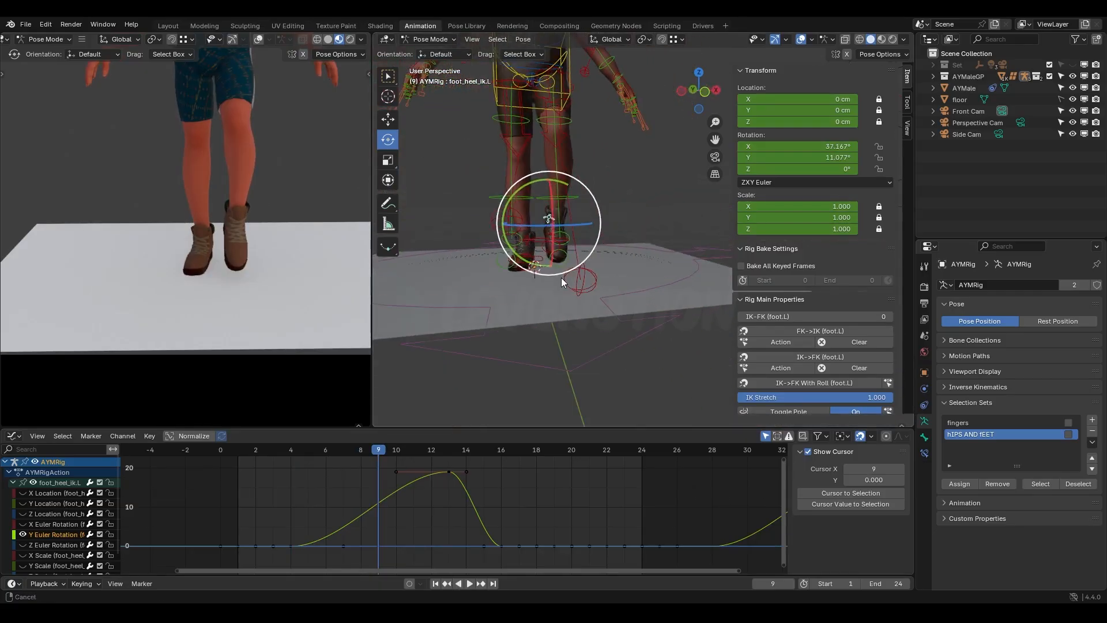
pyautogui.moveTo(237, 451); pyautogui.dragTo(231, 535)
pyautogui.press('space')
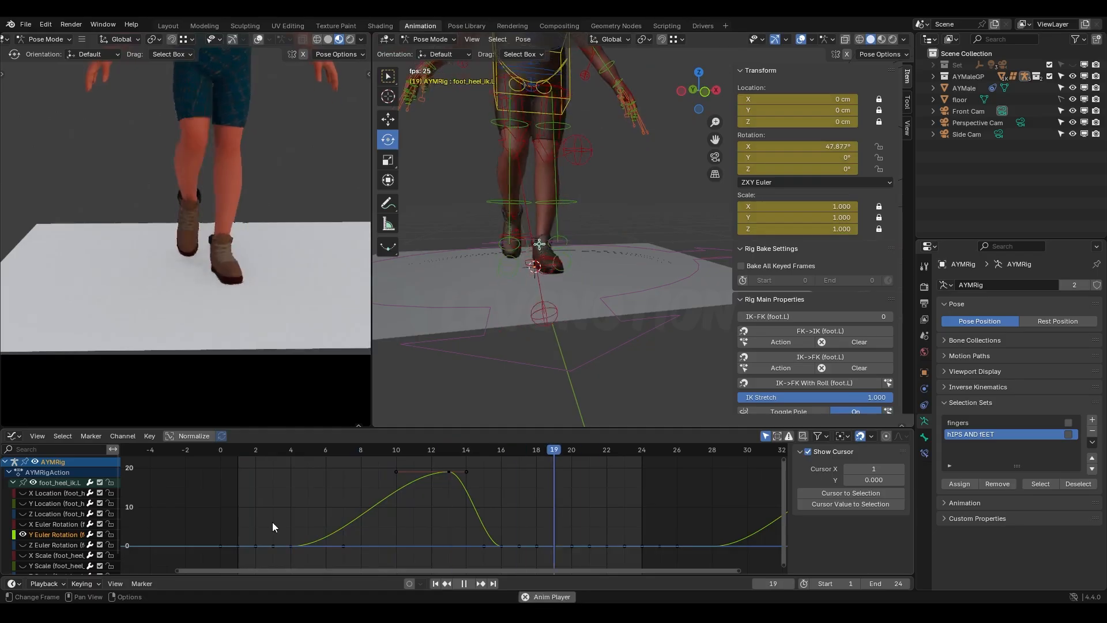
pyautogui.scroll(-4, 262, 207)
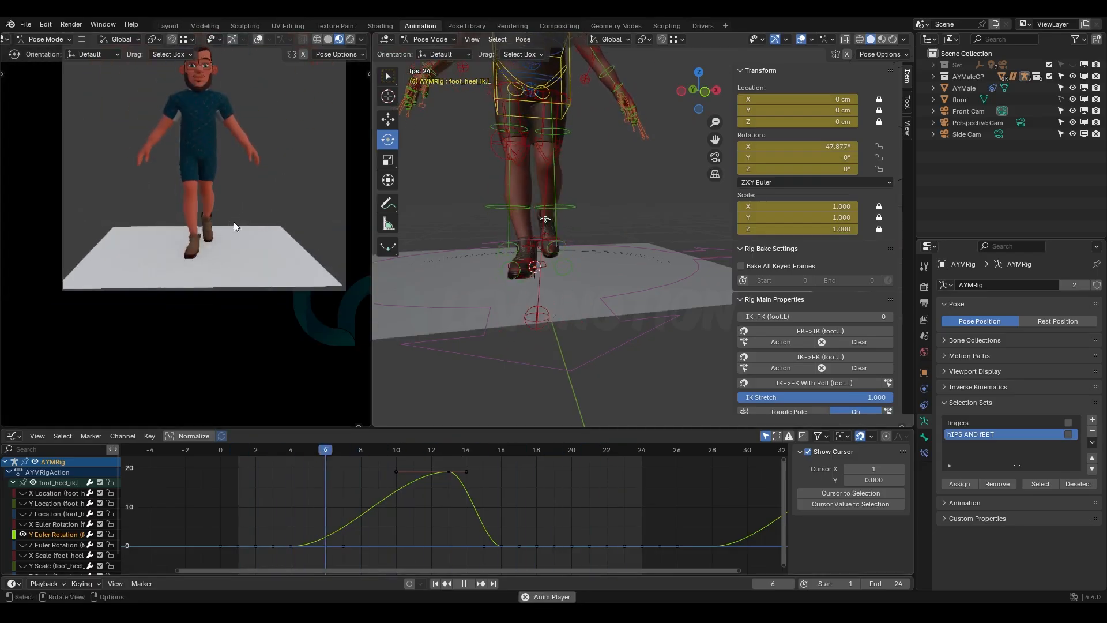
pyautogui.scroll(3, 220, 200)
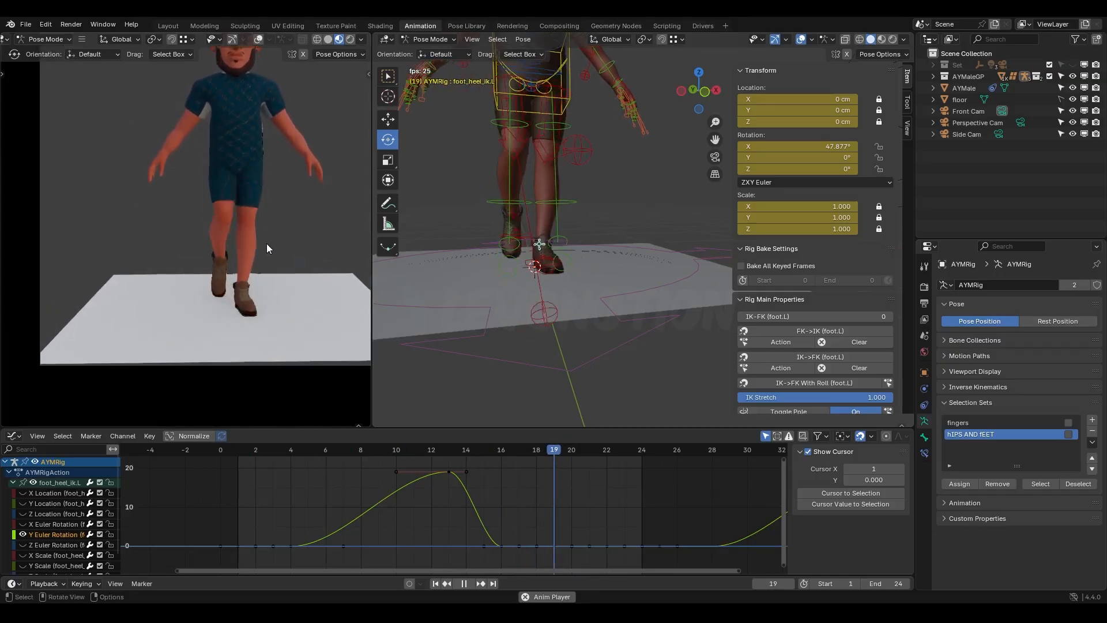
pyautogui.moveTo(266, 247); pyautogui.dragTo(269, 246, button='middle')
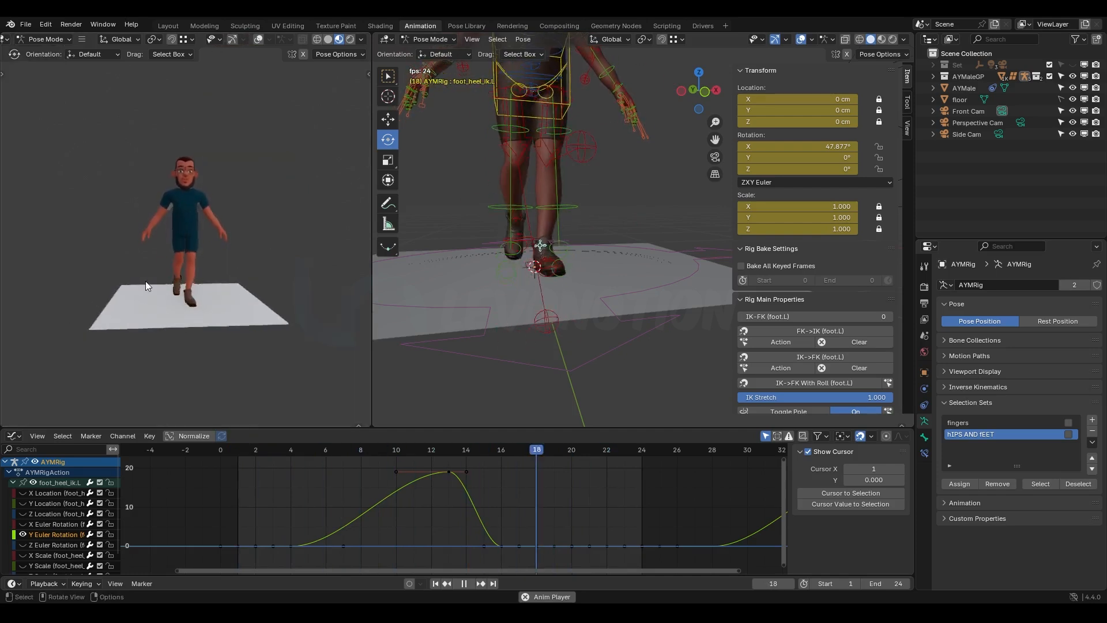
pyautogui.scroll(2, 180, 282)
pyautogui.moveTo(181, 282); pyautogui.dragTo(214, 275, button='middle')
pyautogui.scroll(4, 196, 277)
pyautogui.scroll(-4, 233, 258)
pyautogui.scroll(2, 226, 269)
pyautogui.scroll(-1, 215, 276)
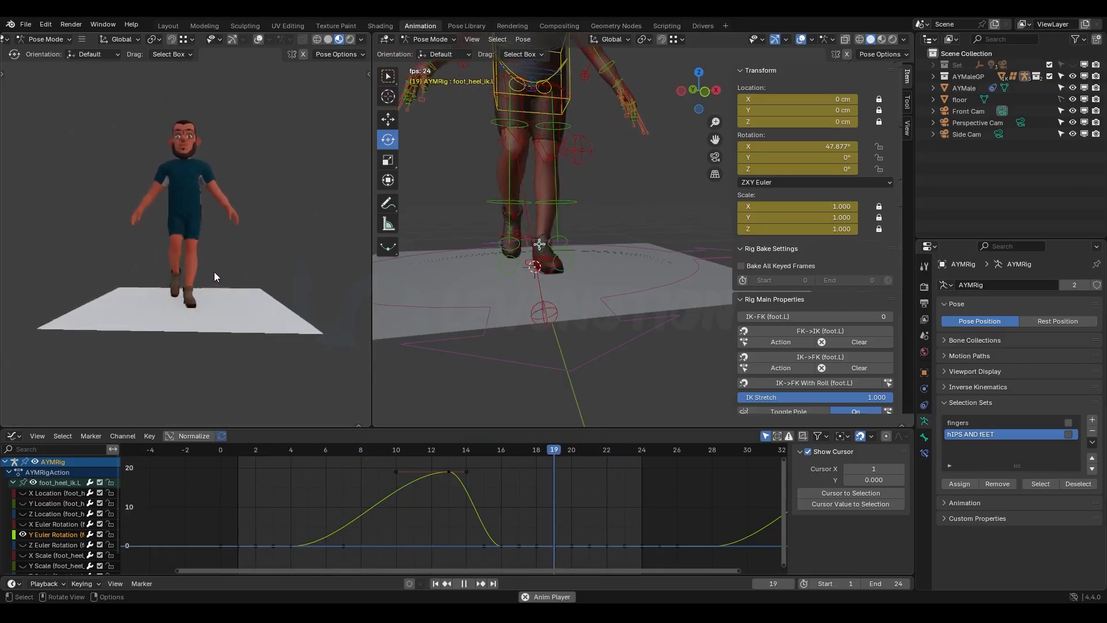
# Step: Make Front Cam the active camera and center the walking character in its view
pyautogui.click(969, 111)
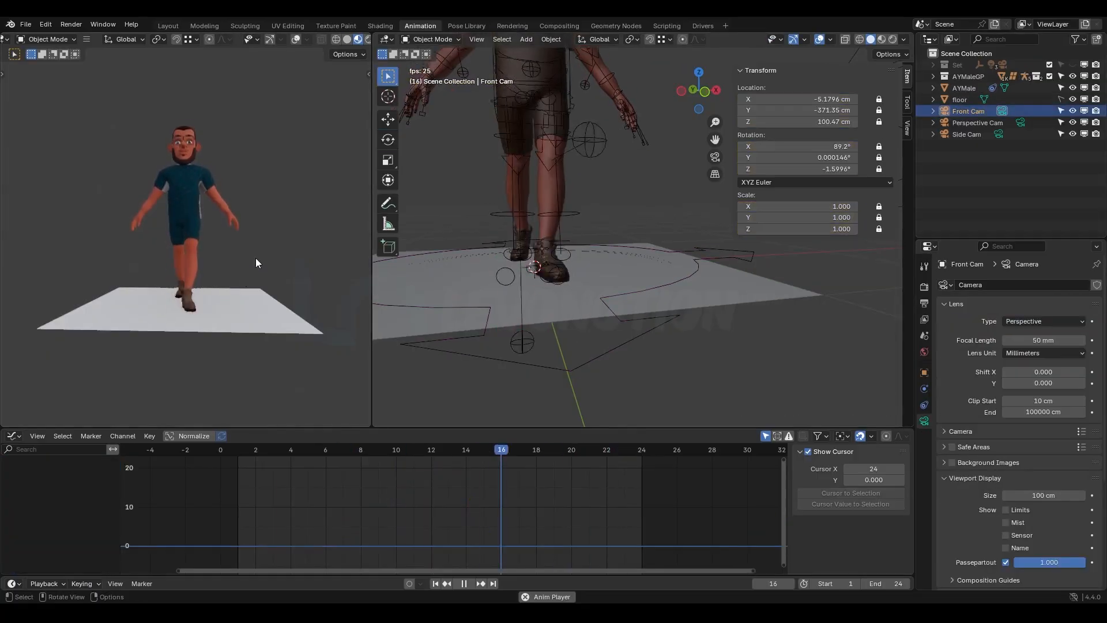
pyautogui.press('ctrl+KP_0')
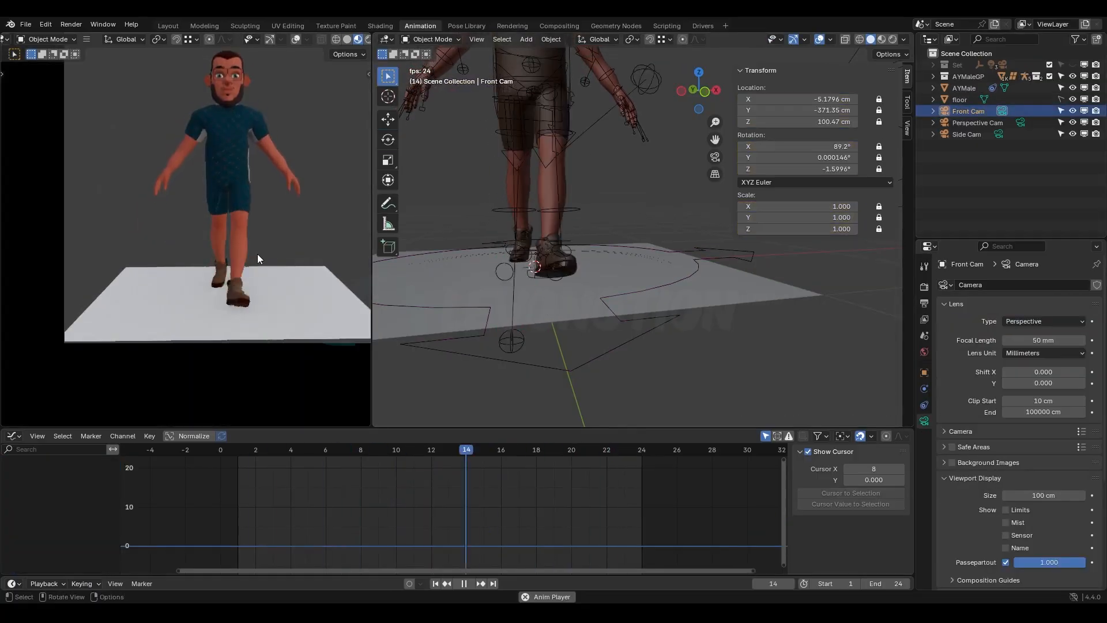
pyautogui.keyDown('shift'); pyautogui.moveTo(269, 235); pyautogui.dragTo(224, 265, button='middle'); pyautogui.keyUp('shift')
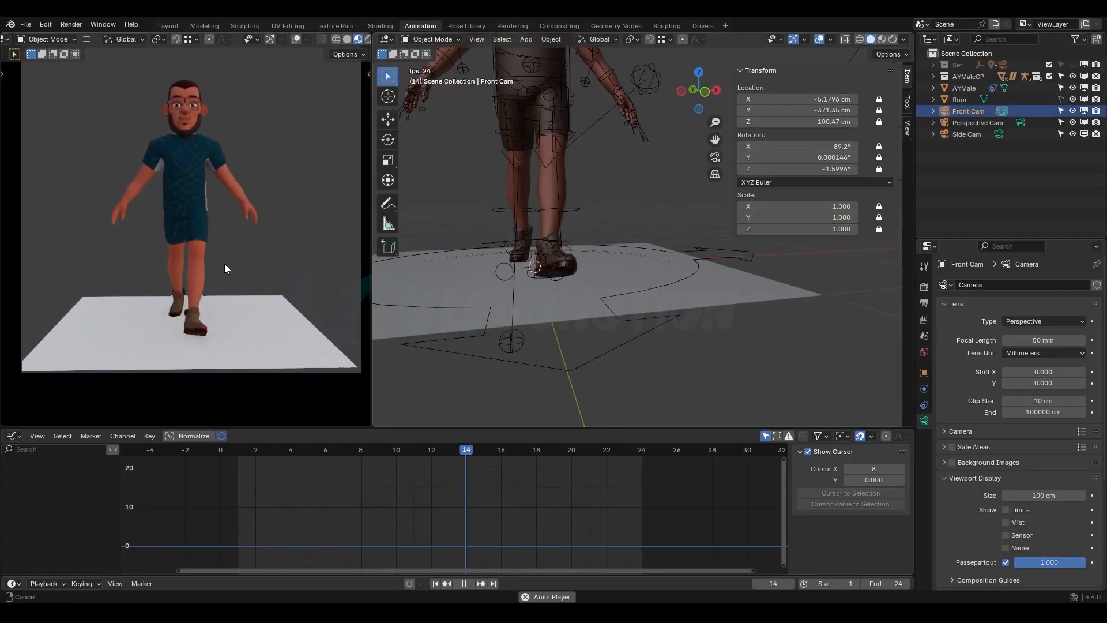